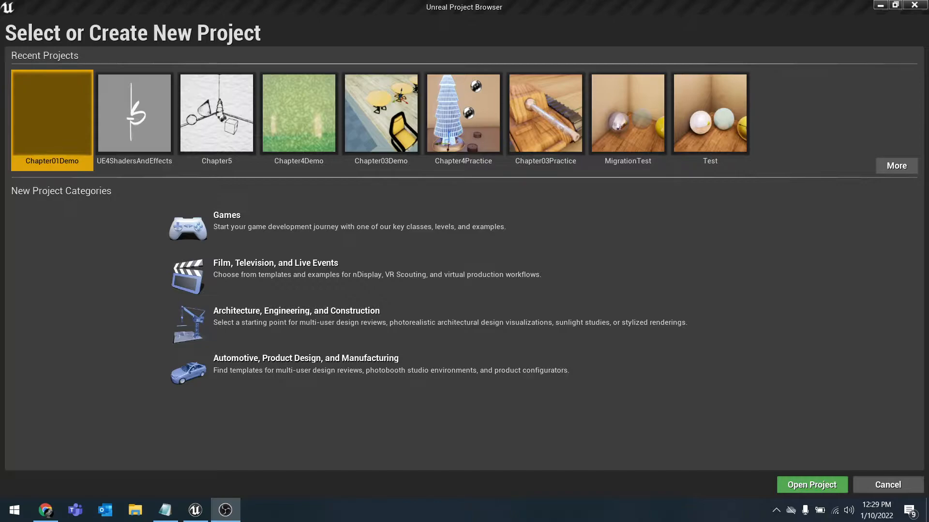
Extract the Chapter01 zip archive in place on the Desktop and open the extracted Chapter01 folder
key("super+e")
left_click(141, 147)
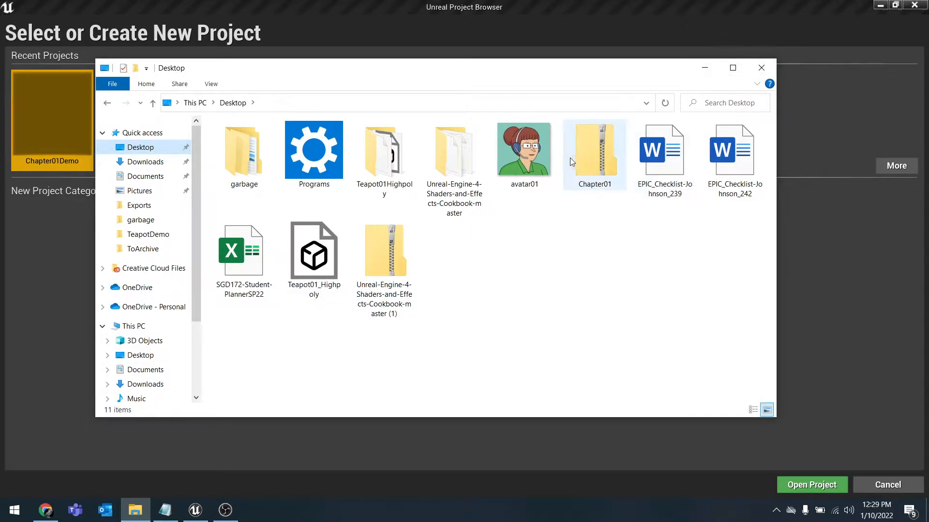
right_click(603, 144)
mouse_move(638, 213)
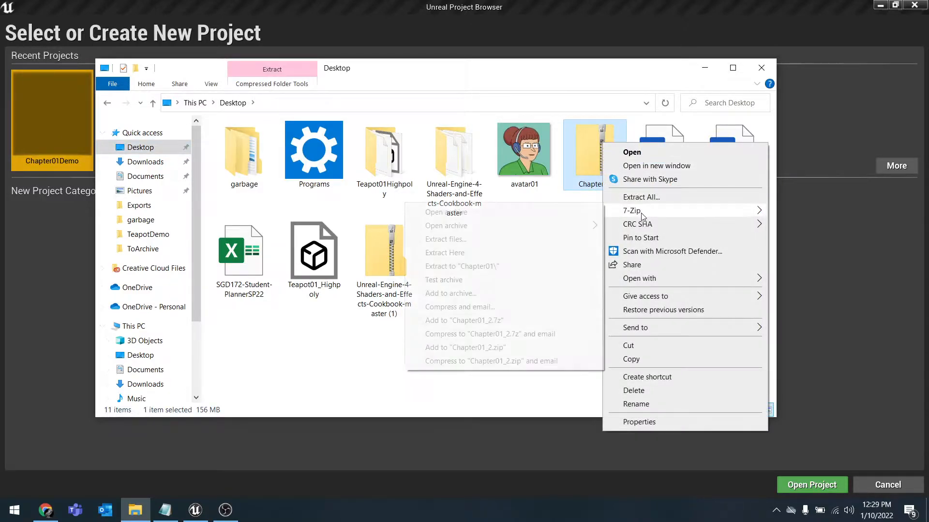
left_click(486, 254)
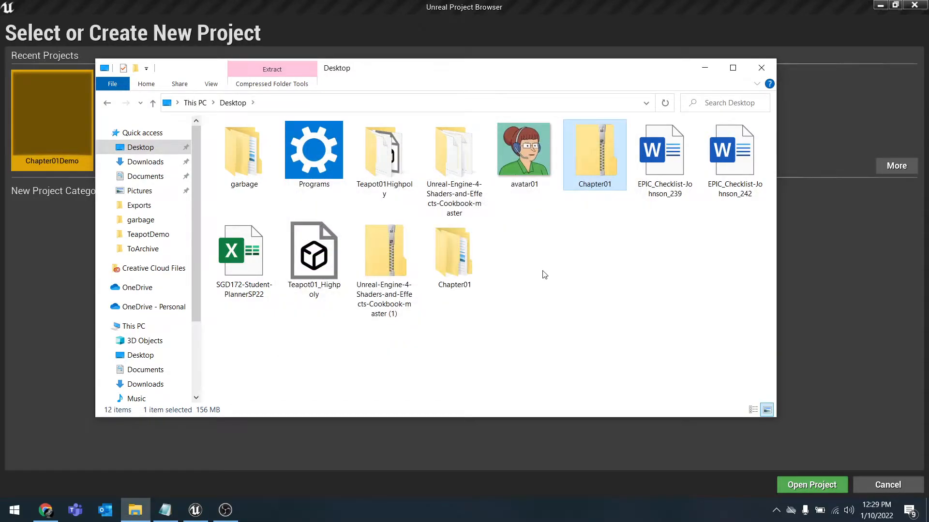
double_click(448, 257)
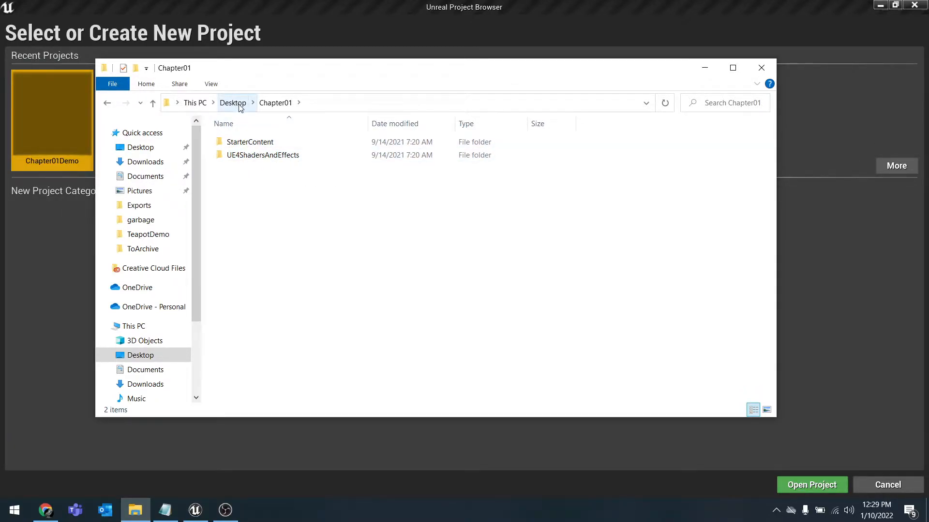
Create a Games project in Unreal from the Blank template, without starter content, named Chapter01 followed by the author's surname
left_click(271, 7)
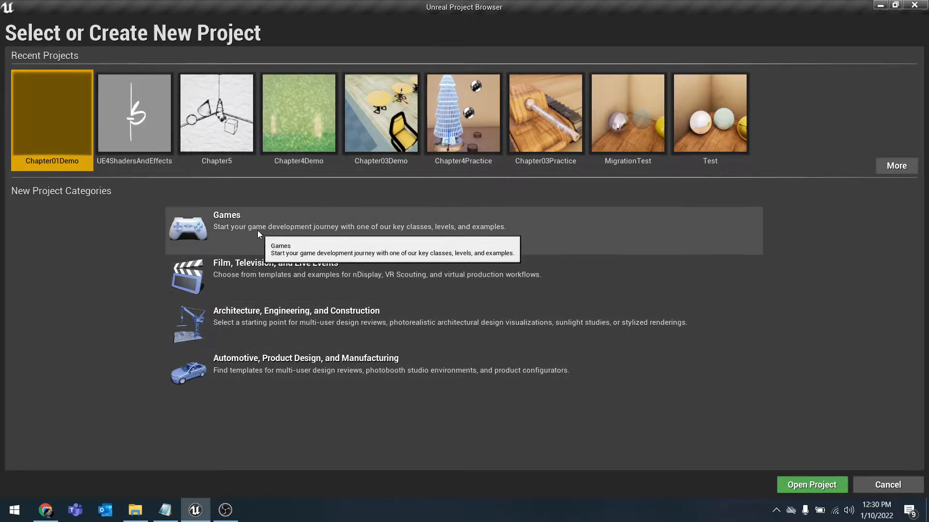
left_click(254, 224)
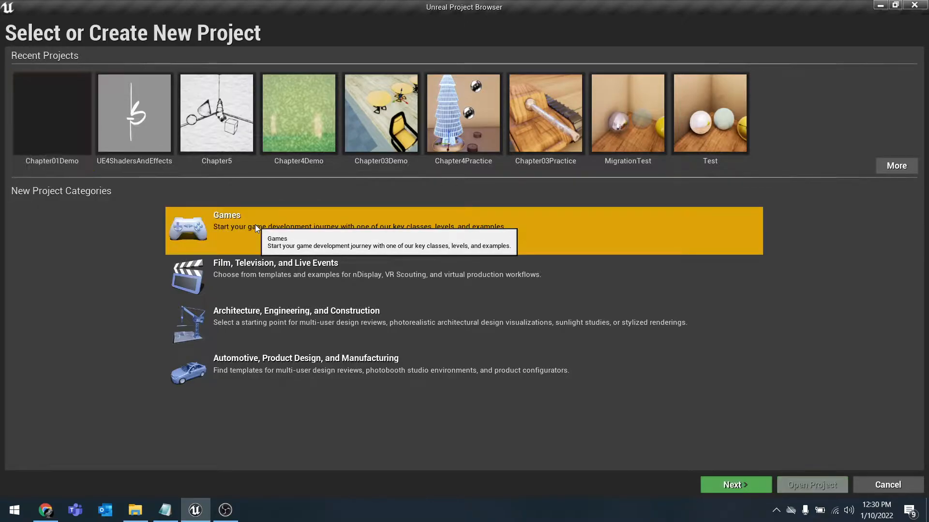
left_click(740, 486)
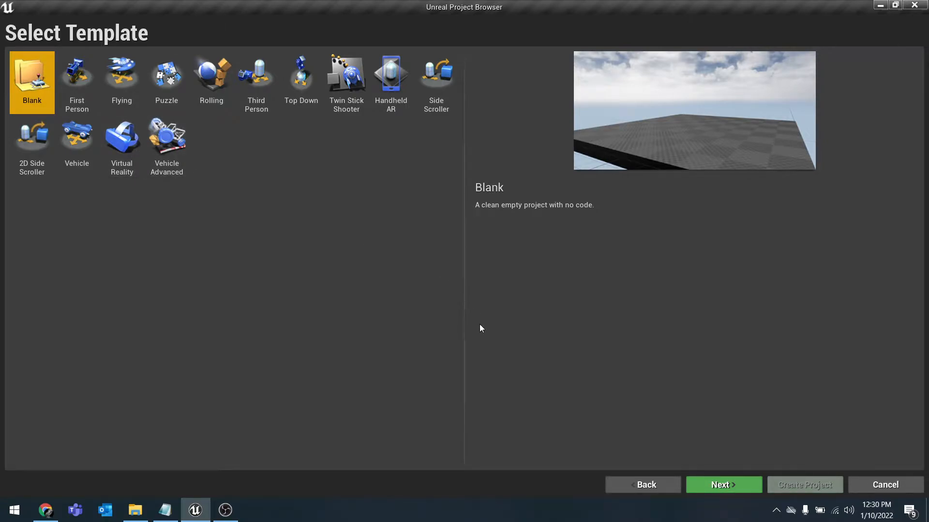
left_click(722, 487)
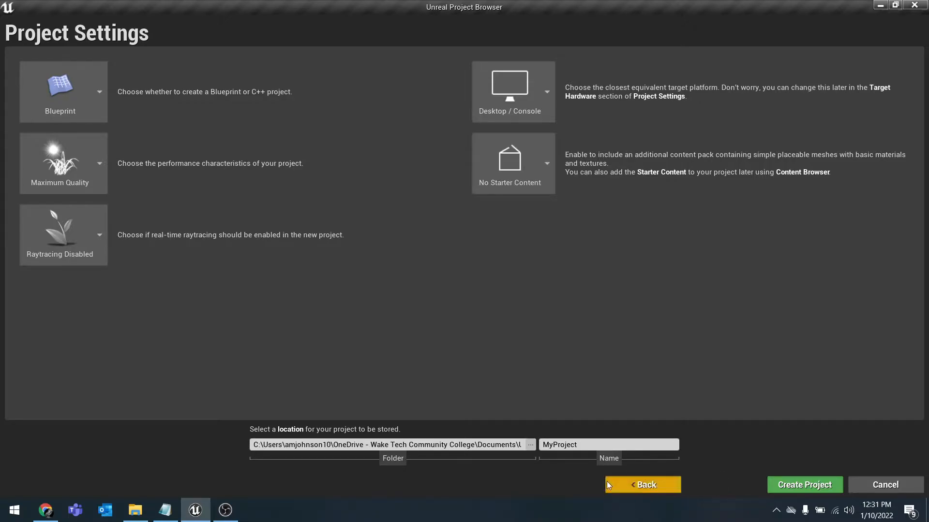
left_click_drag(598, 444, 497, 436)
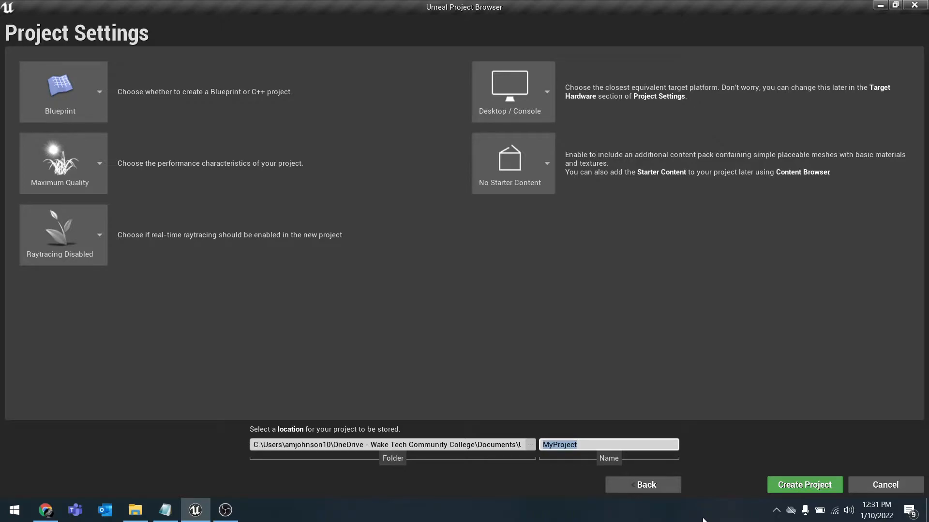
type("Chapter01Johnson")
left_click(797, 484)
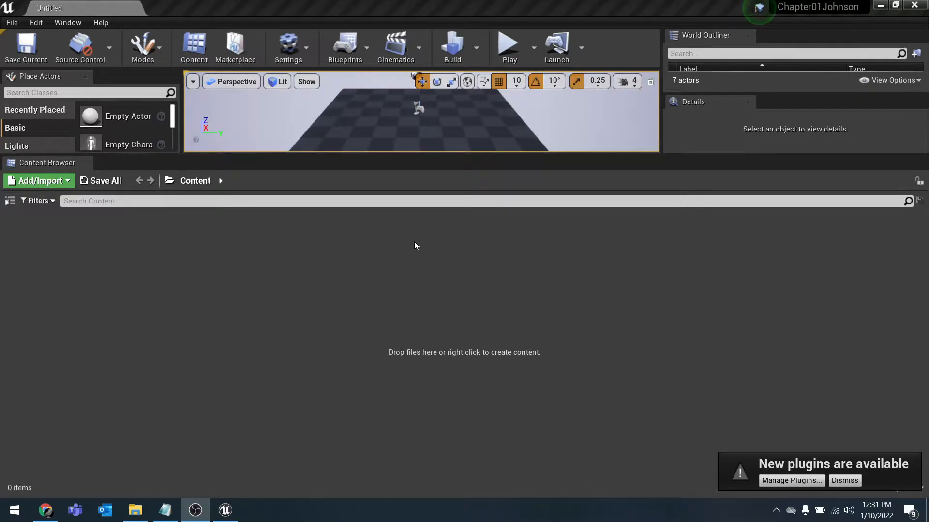
Close the Unreal editor and the Epic Games Launcher, and open the new project's Content folder in File Explorer
left_click(914, 6)
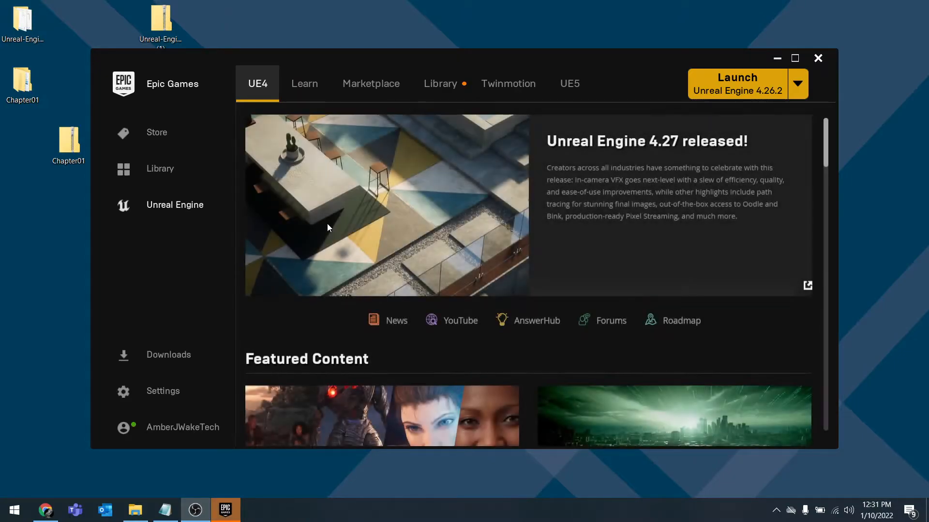
left_click(818, 58)
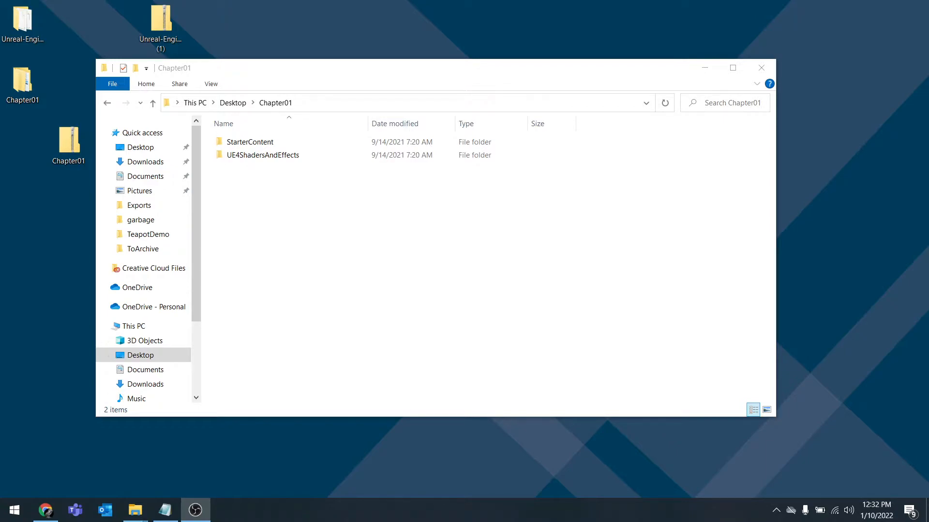
left_click_drag(928, 145, 267, 109)
double_click(324, 223)
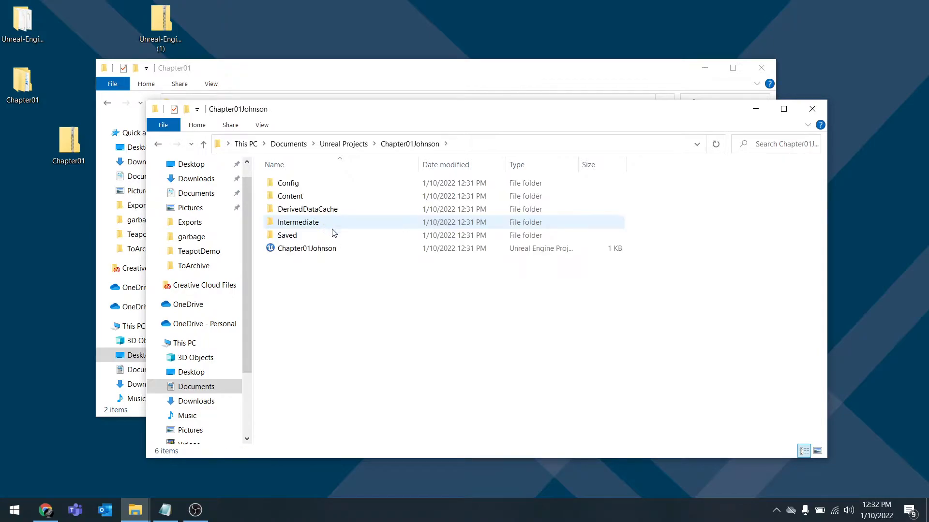
left_click_drag(324, 111, 512, 111)
double_click(481, 198)
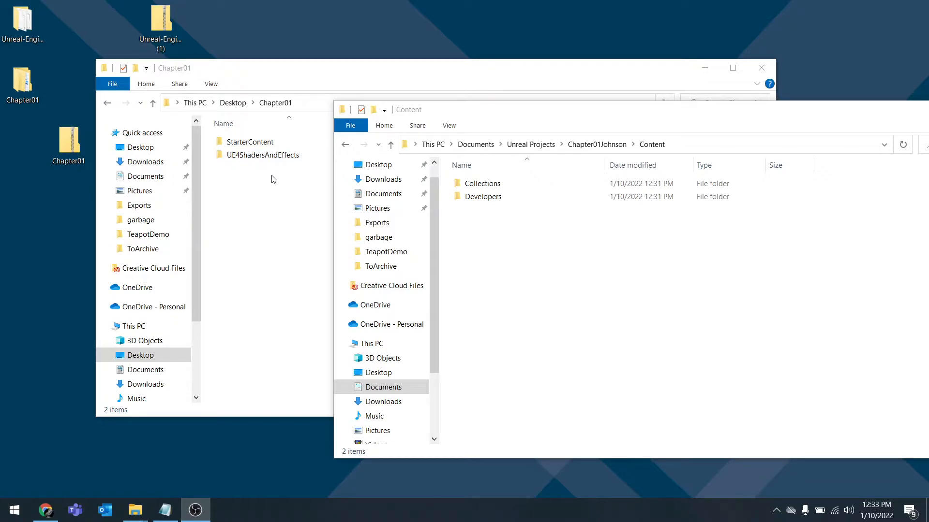
Move the StarterContent and UE4ShadersAndEffects folders from the extracted Chapter01 folder into the new project's Content folder
left_click(233, 102)
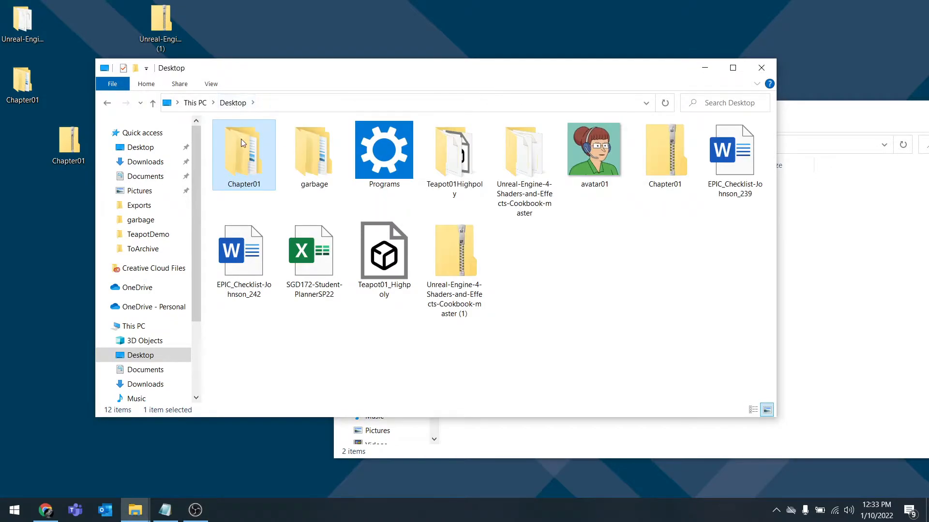
double_click(250, 165)
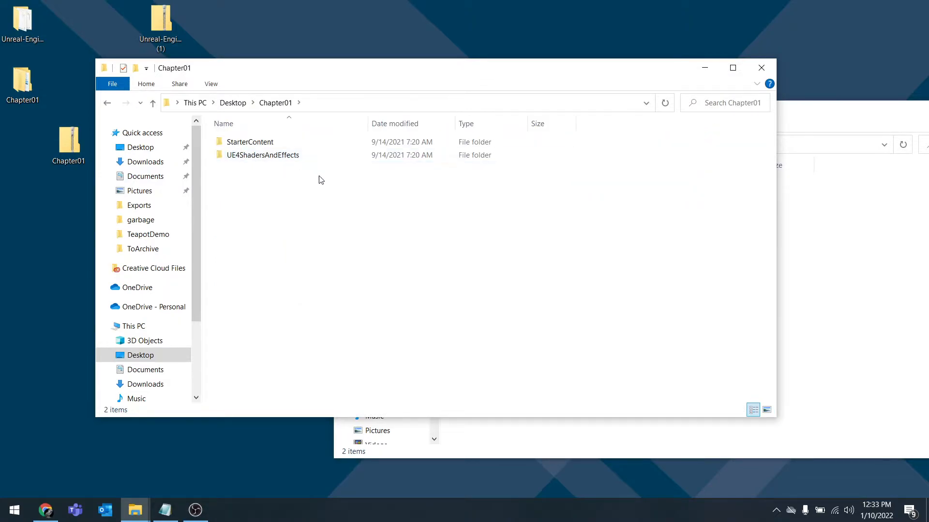
left_click_drag(362, 74, 295, 79)
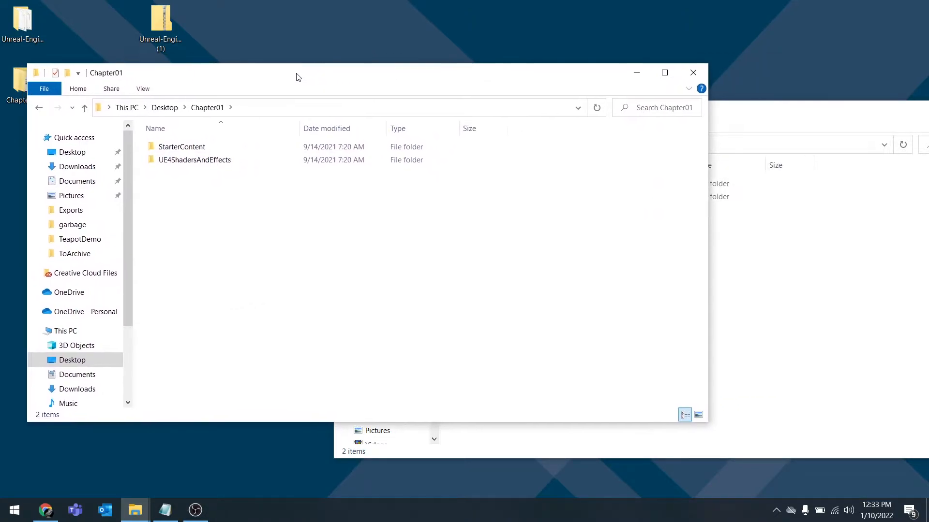
left_click_drag(269, 214, 772, 278)
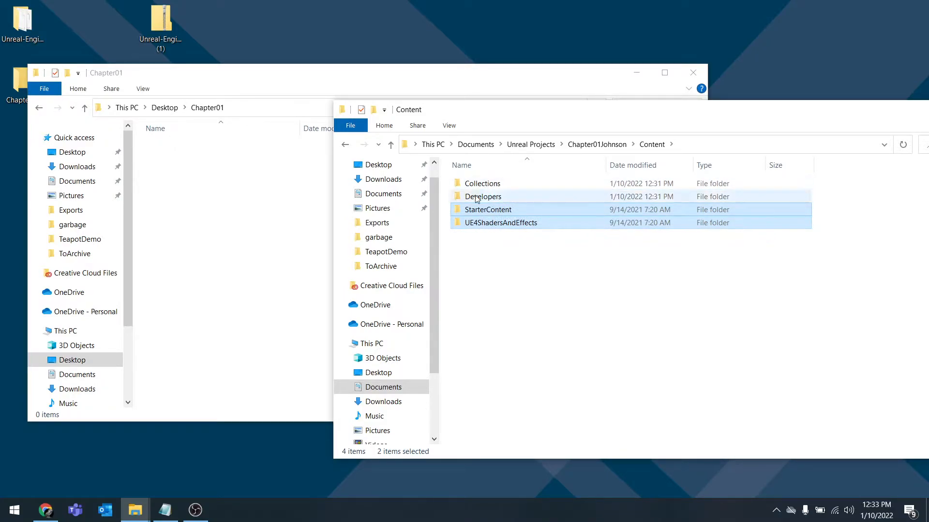
Examine the Content folder structure of the Chapter4Practice project and return to the new project's Content folder
left_click(605, 146)
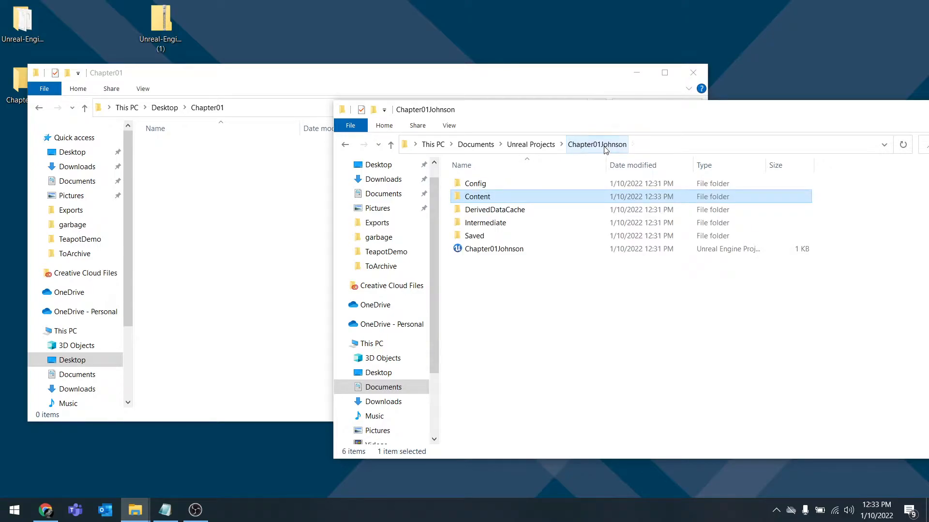
left_click(532, 151)
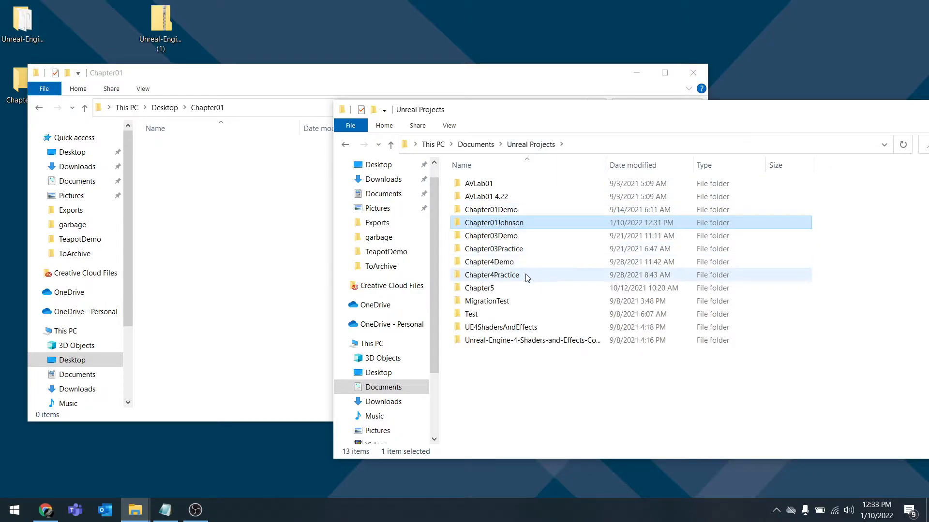
double_click(496, 275)
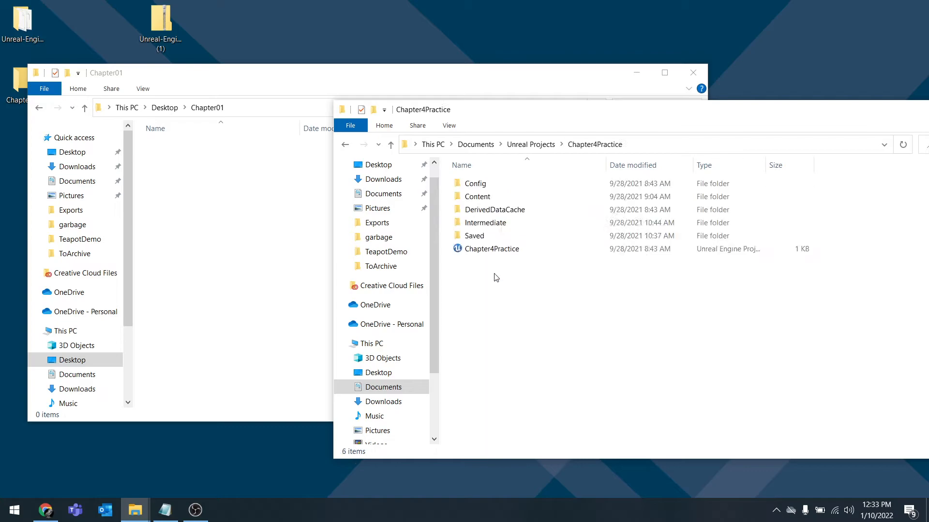
double_click(506, 195)
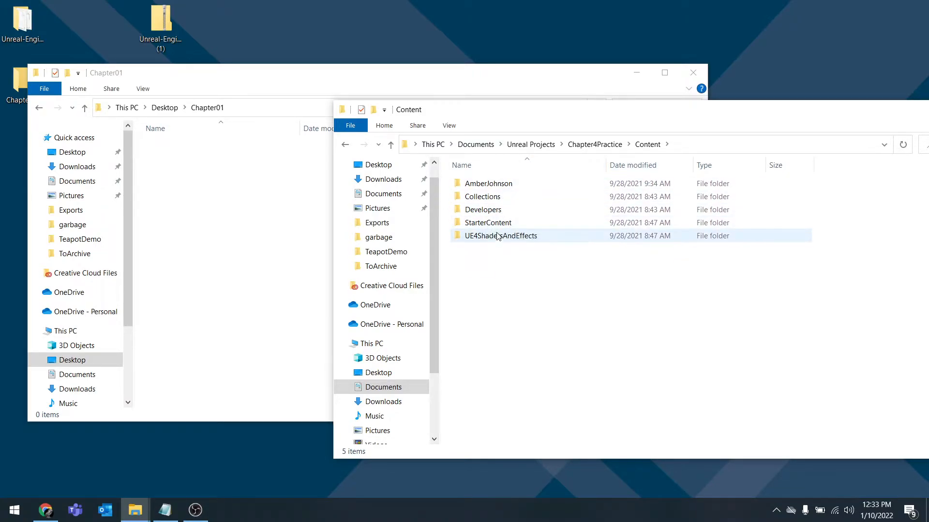
left_click(602, 146)
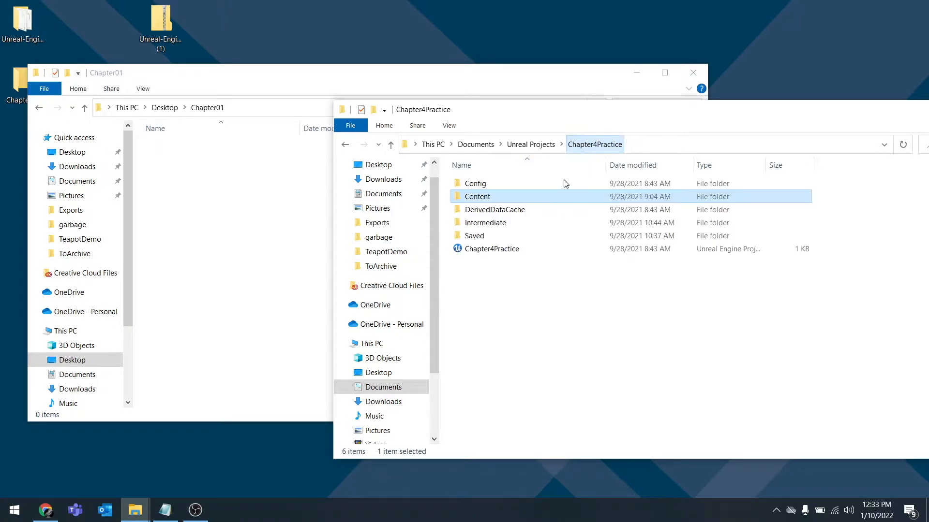
left_click(527, 145)
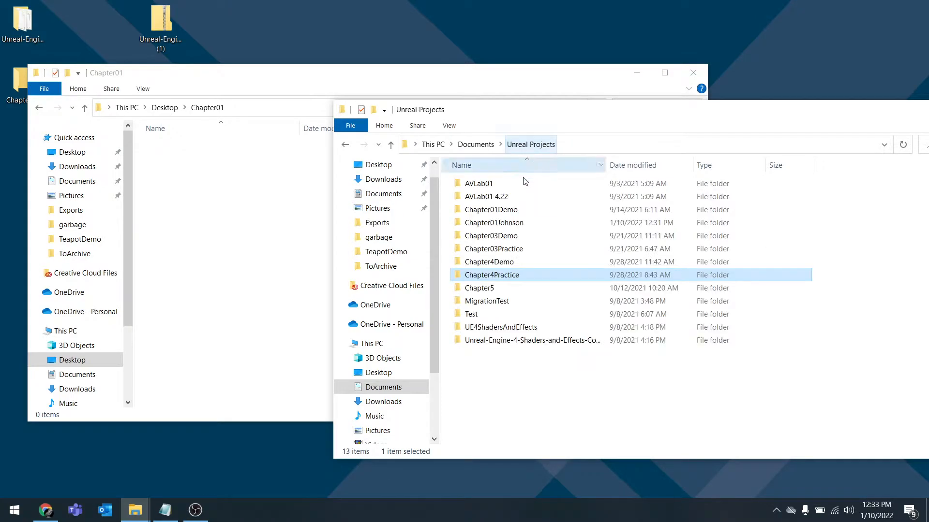
double_click(496, 222)
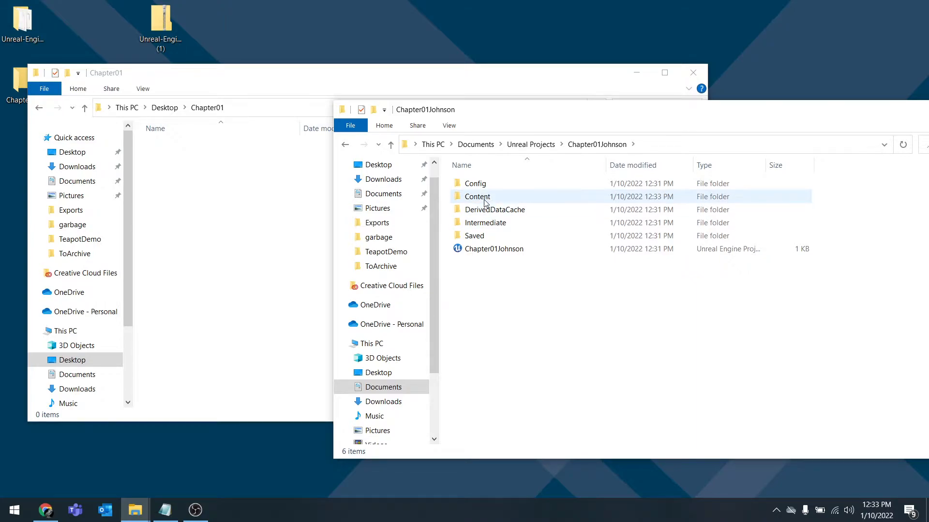
double_click(486, 200)
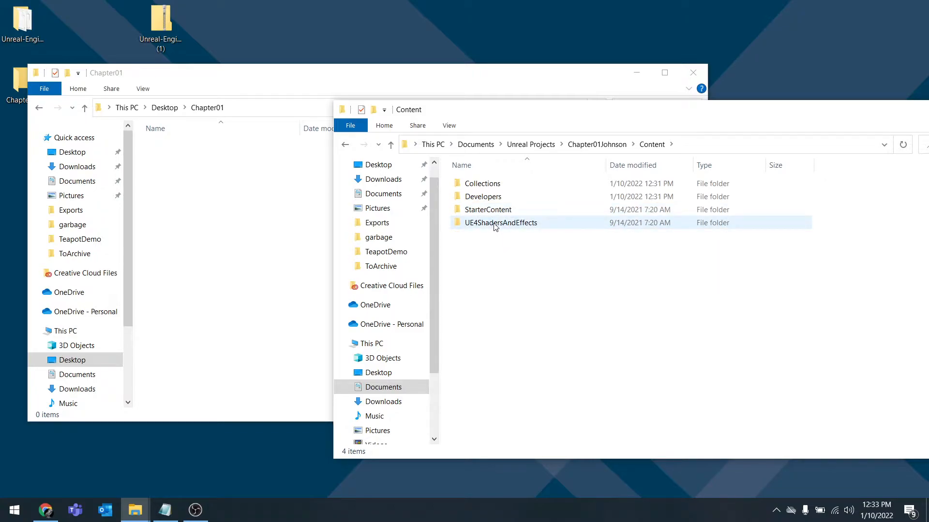
mouse_move(497, 229)
left_click_drag(635, 109, 456, 110)
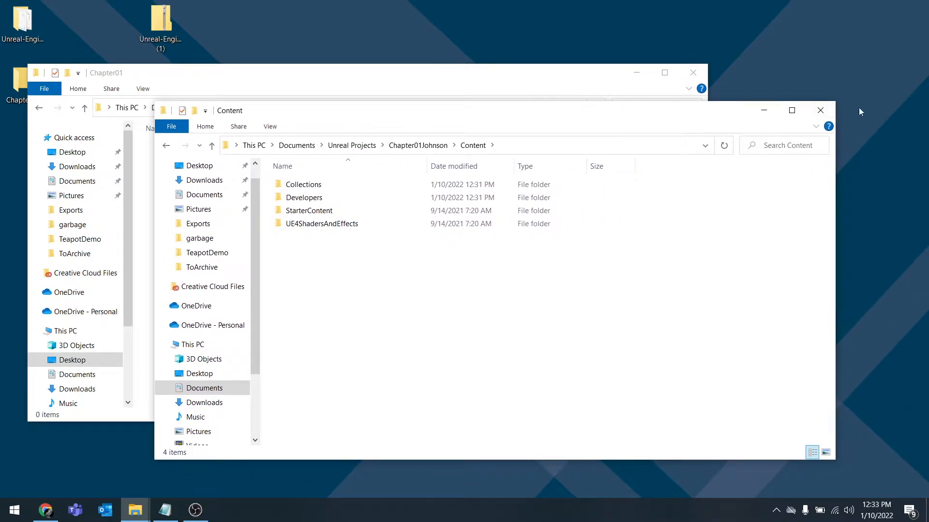
Close the Content folder window and, in the reopened Unreal project, show the Content Browser's folder tree and dismiss the plugins notice
left_click(821, 111)
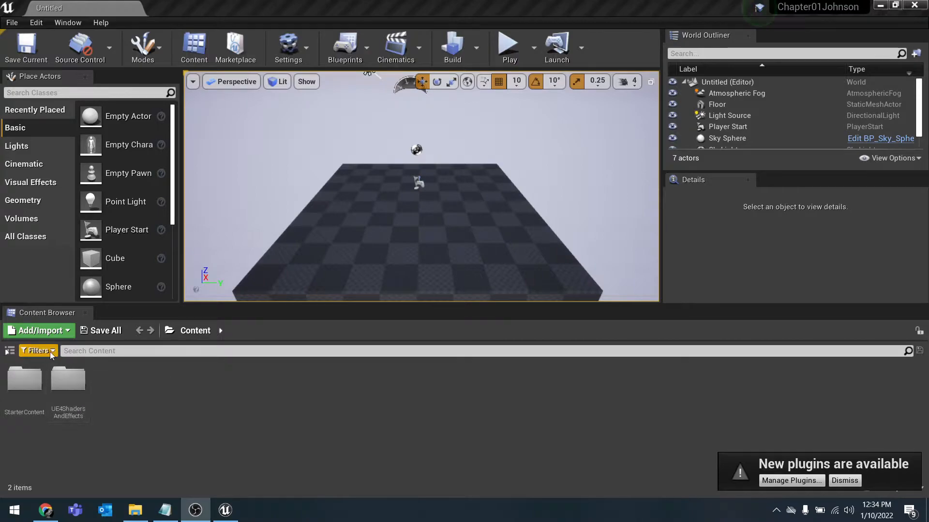
left_click(9, 350)
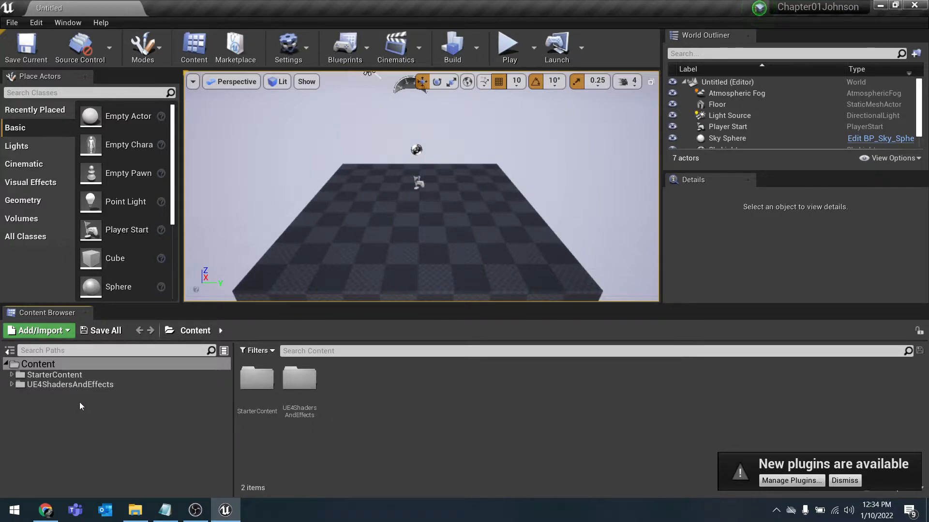
left_click(844, 480)
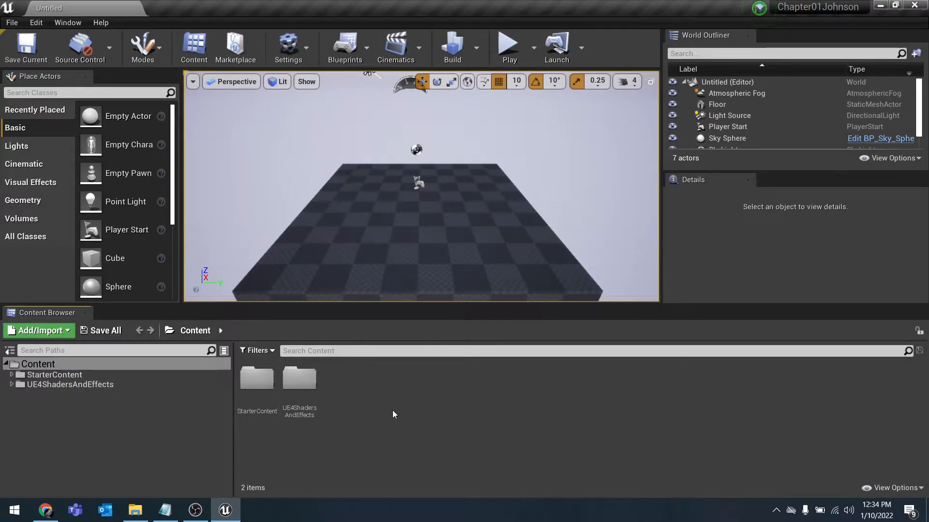
Examine the added folders in the Content Browser, including UE4ShadersAndEffects/Maps/Chapter01 and the StarterContent subfolders
left_click(12, 386)
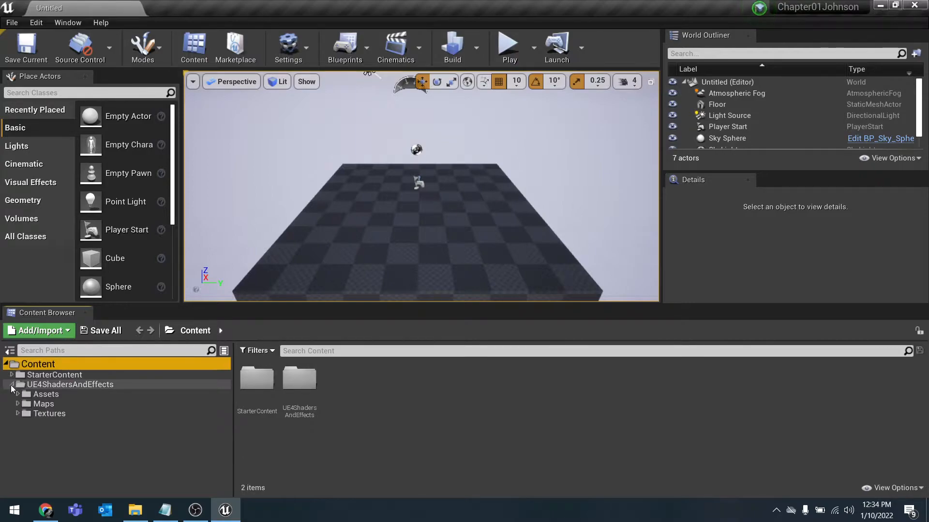
left_click(17, 406)
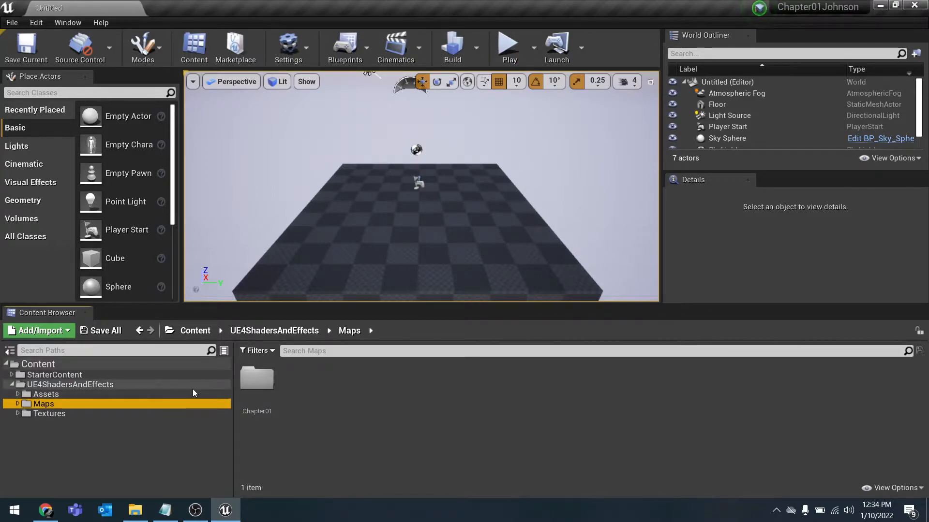
double_click(257, 379)
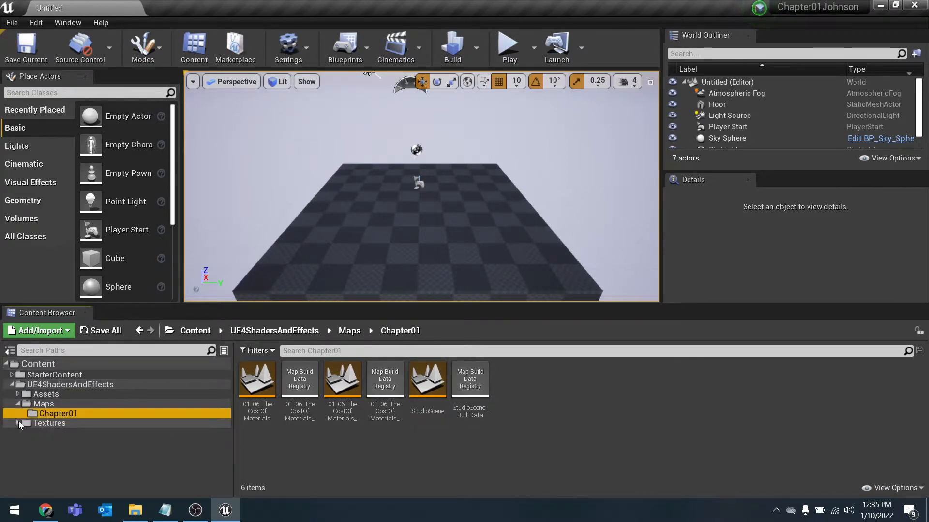
left_click(49, 375)
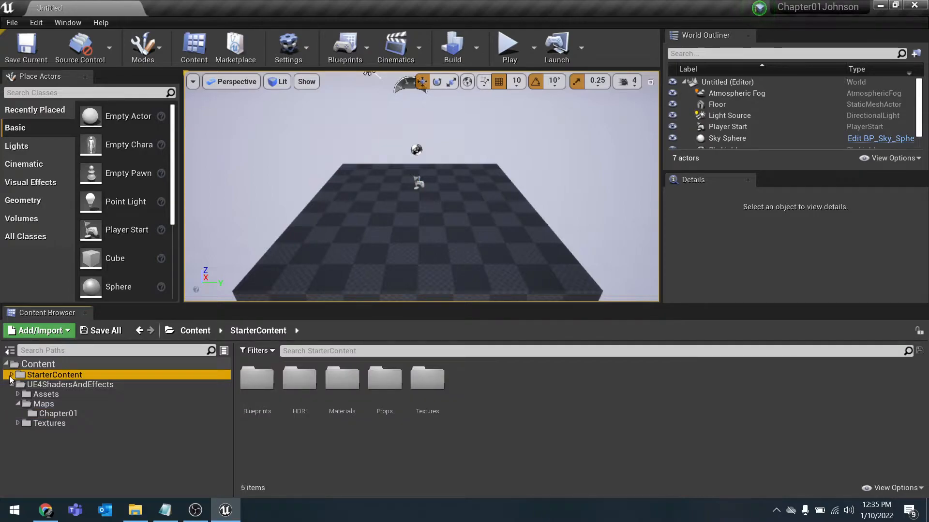
left_click(12, 375)
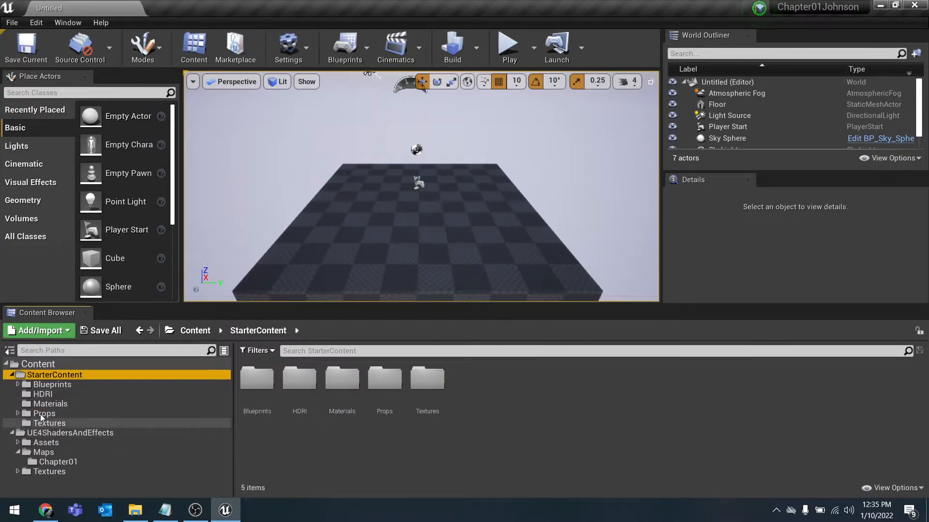
Collapse the two content folders and create a folder in StarterContent named with the owner's last and first name followed by Ch1
left_click(11, 375)
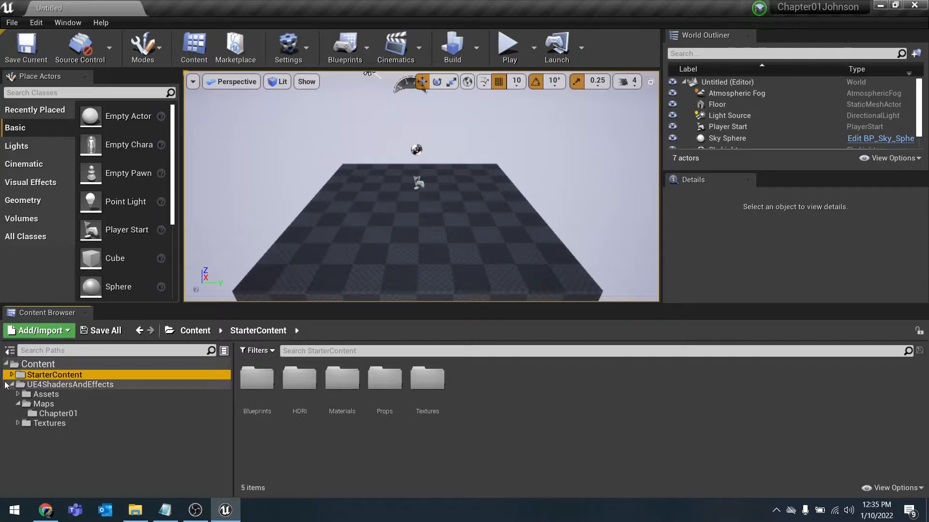
left_click(12, 385)
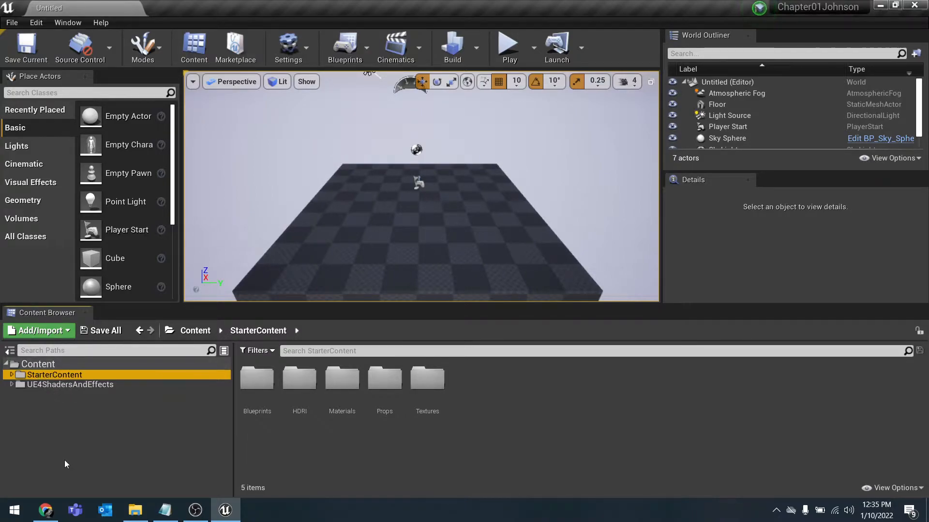
right_click(51, 449)
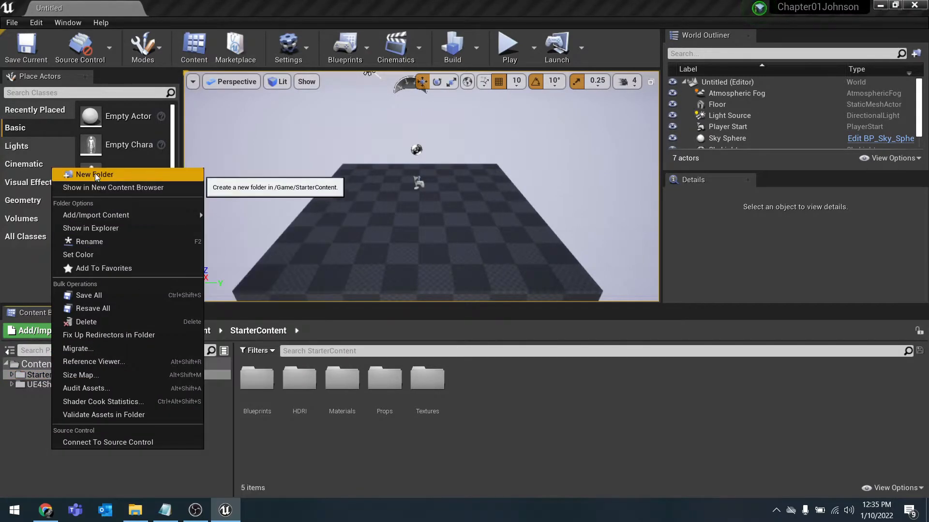
left_click(95, 174)
type("JohnsonAmberCh1")
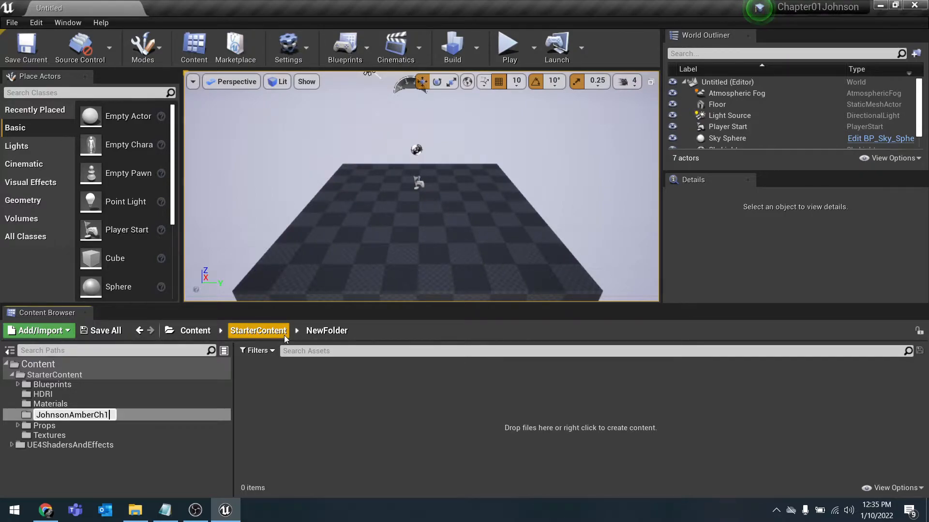
key("Return")
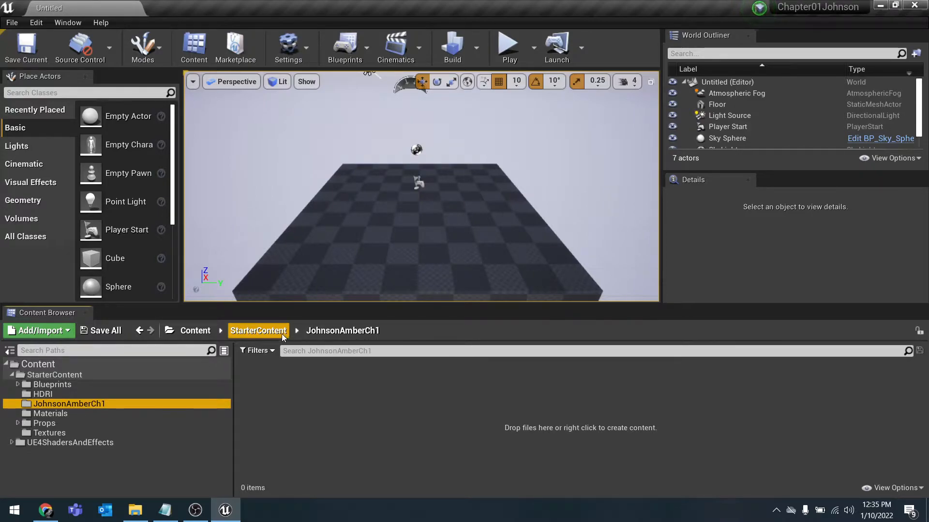
Create two subfolders named Maps and Textures inside the personal Ch1 folder
right_click(100, 403)
mouse_move(191, 164)
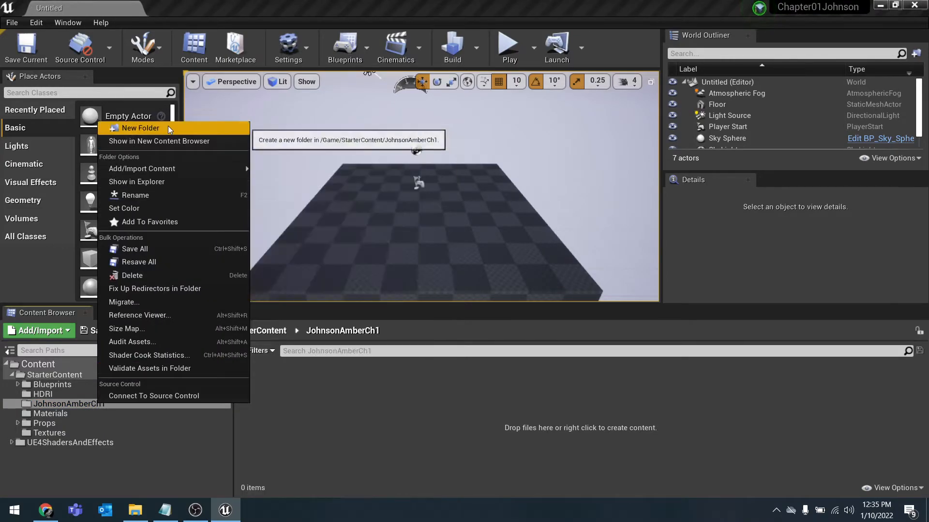
left_click(167, 127)
type("M")
key("Return")
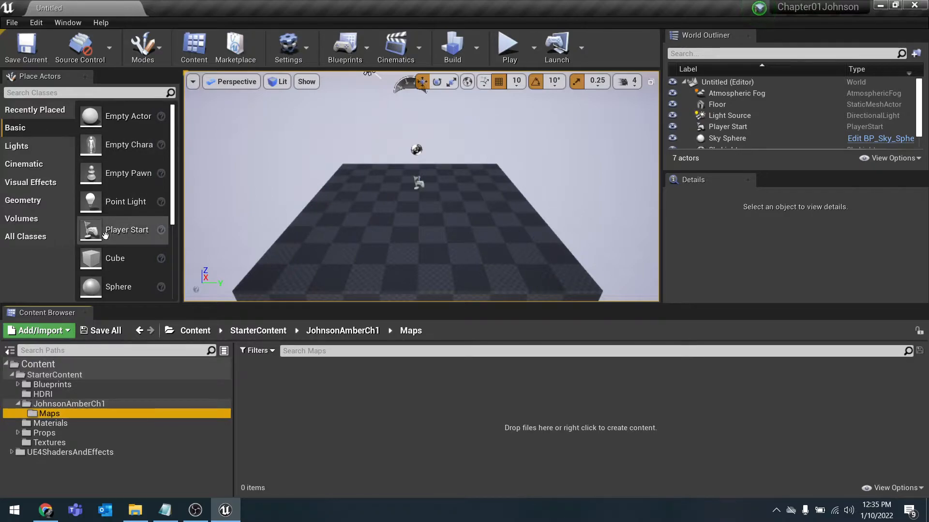
right_click(75, 405)
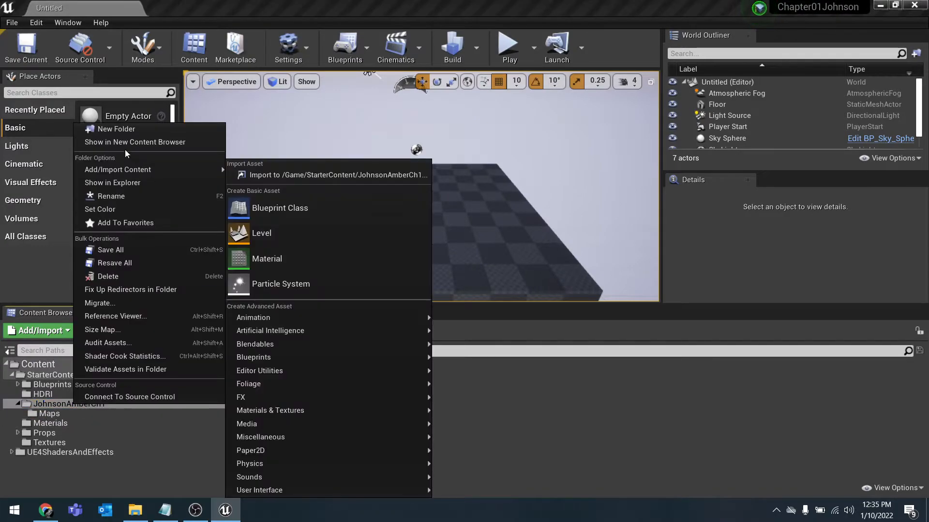
left_click(110, 127)
type("Textures")
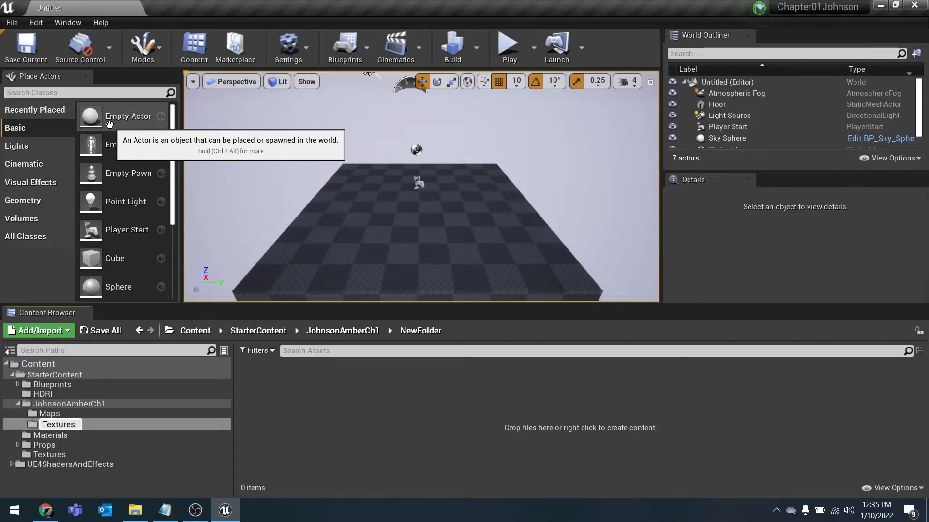
key("Return")
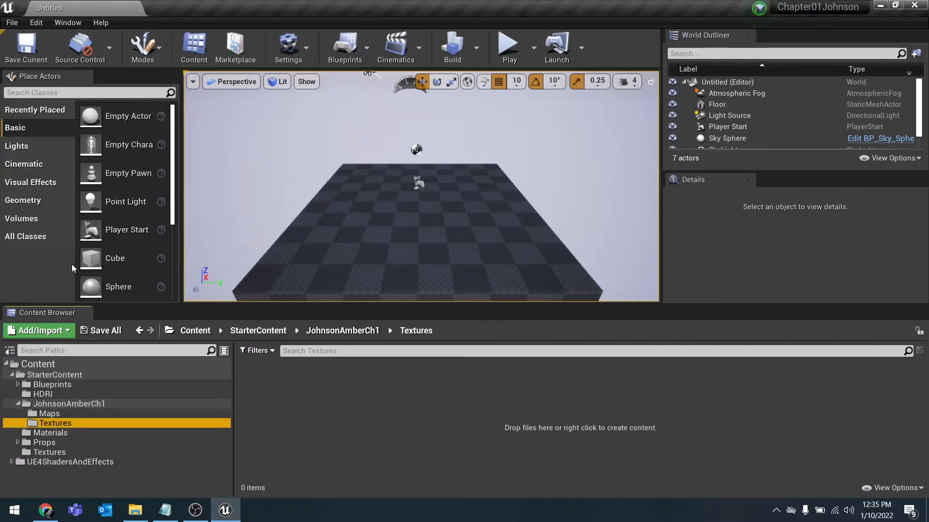
left_click(73, 404)
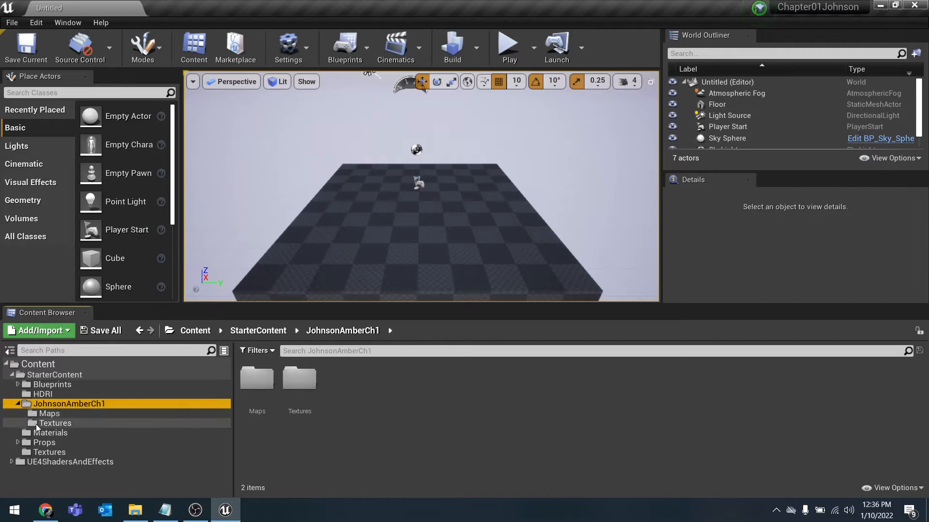
Open the 01_06_TheCostOfMaterials level from UE4ShadersAndEffects/Maps/Chapter01 and look around its scene
left_click(10, 462)
left_click(61, 490)
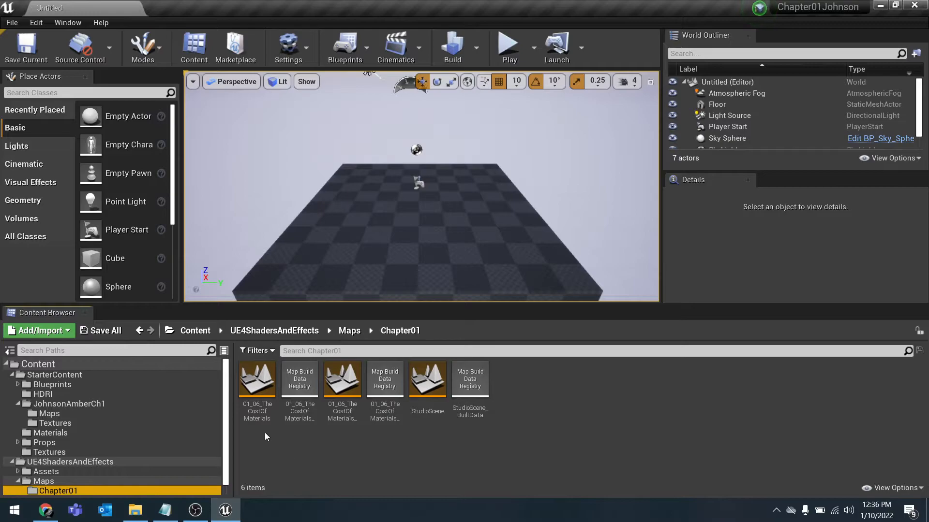
double_click(244, 394)
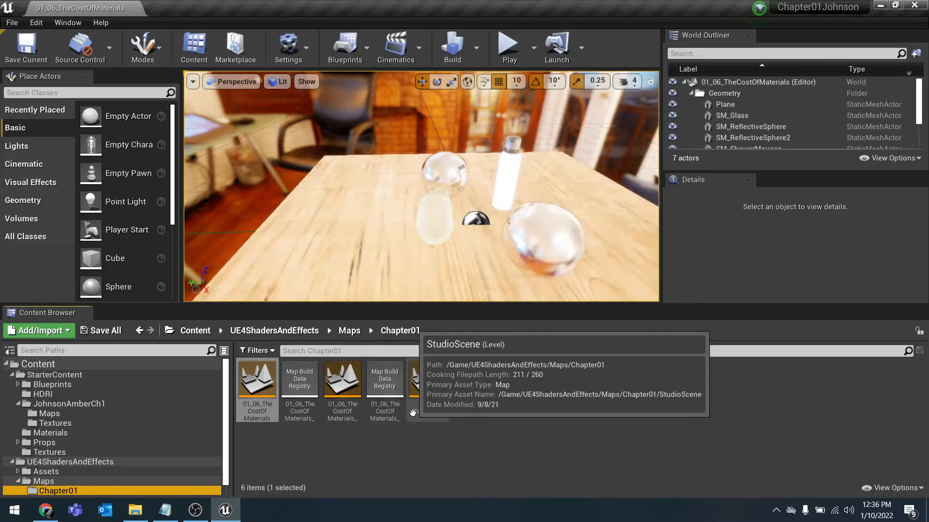
right_click_drag(353, 245, 376, 245)
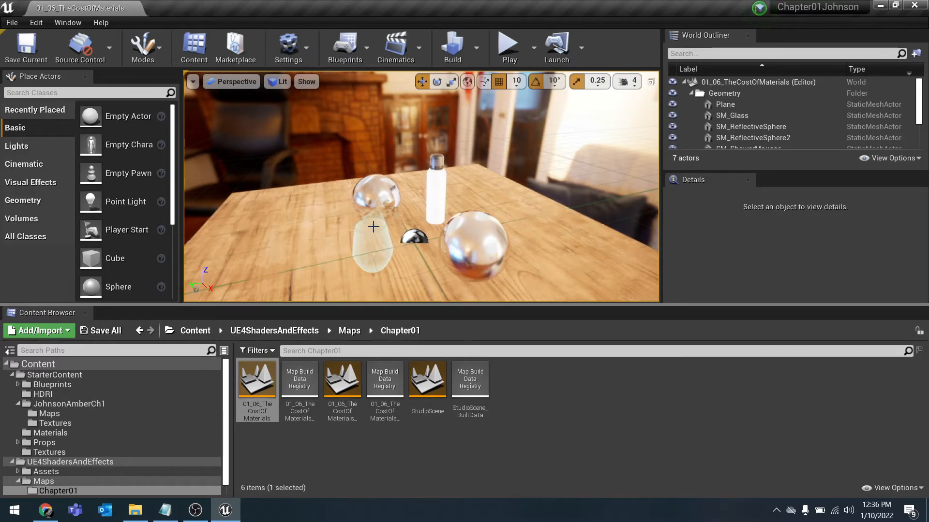
left_click(12, 24)
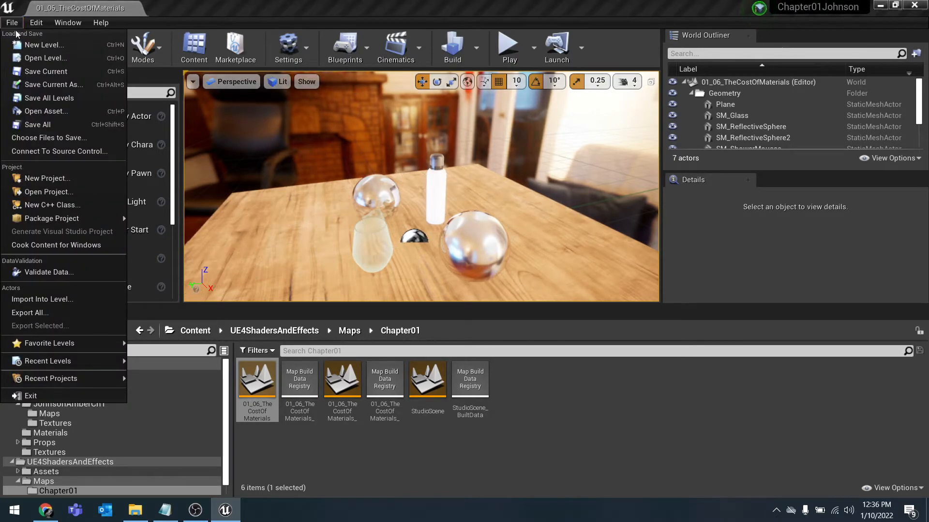
left_click(52, 87)
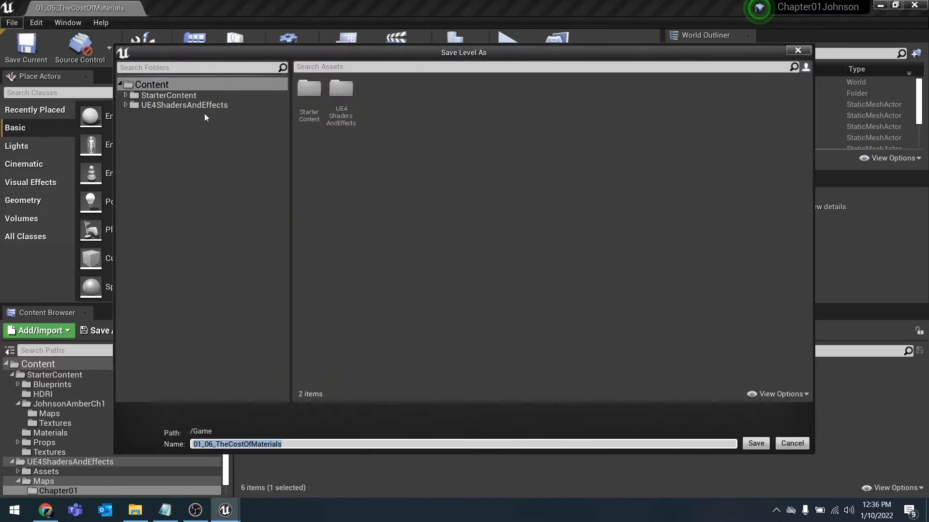
left_click(151, 82)
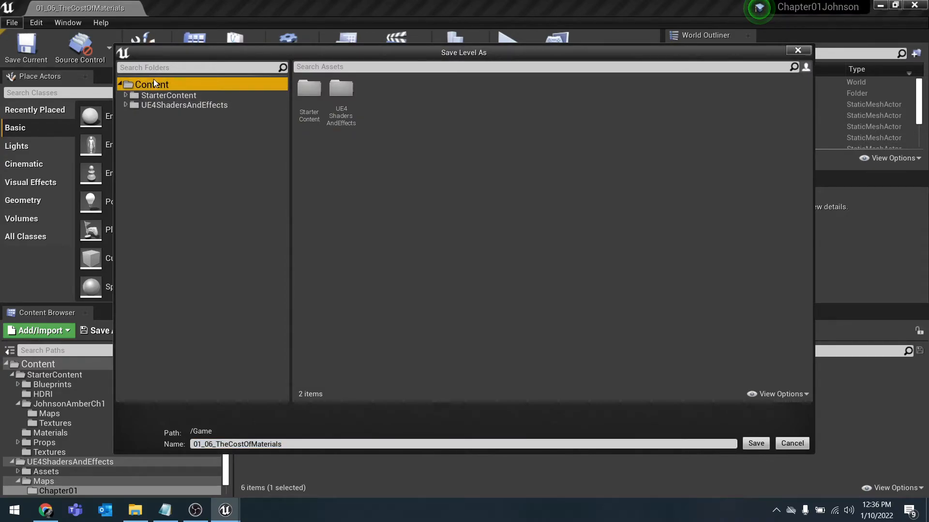
left_click(125, 105)
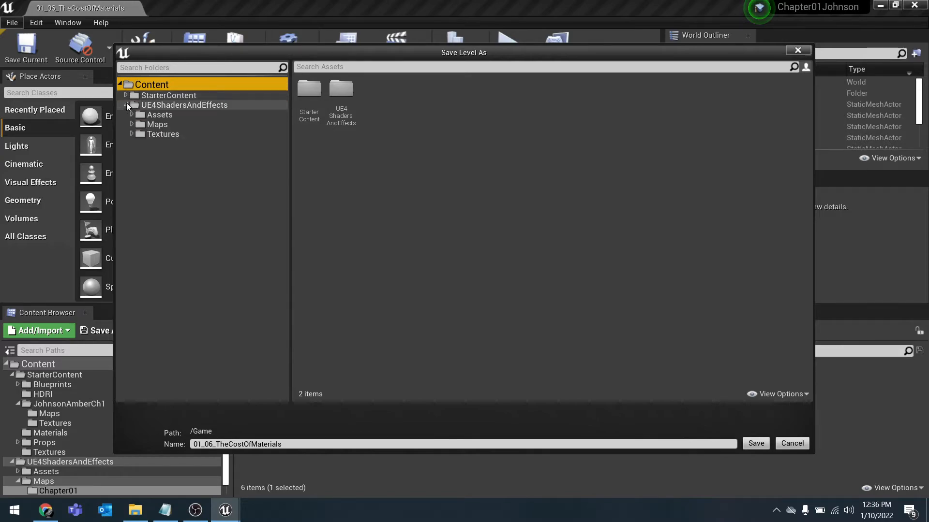
left_click(125, 95)
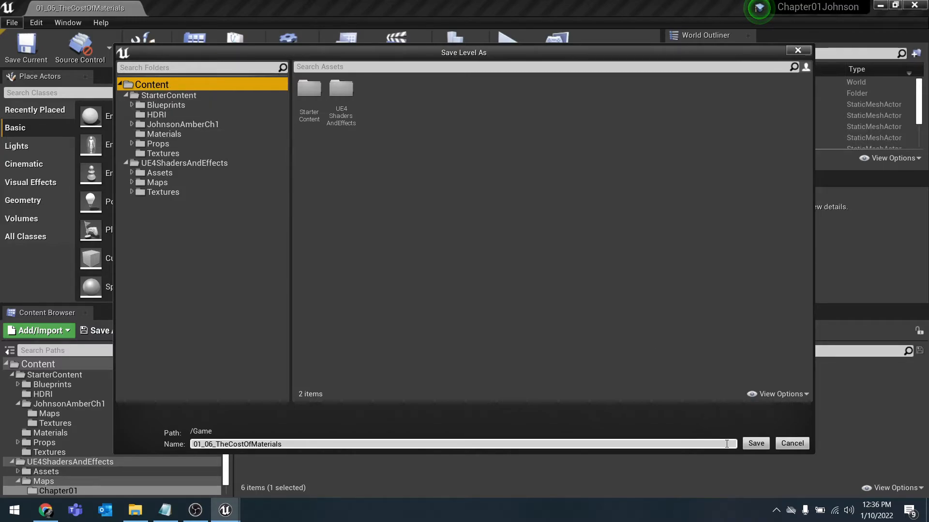
left_click(791, 444)
Move the personal Ch1 folder out of StarterContent directly into Content, select it, and check the remaining StarterContent folders
left_click(17, 404)
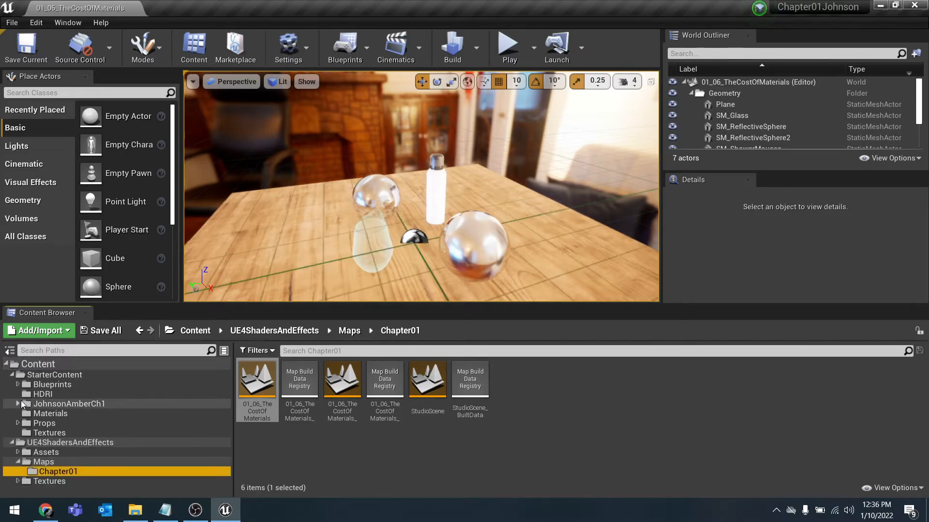
left_click(12, 374)
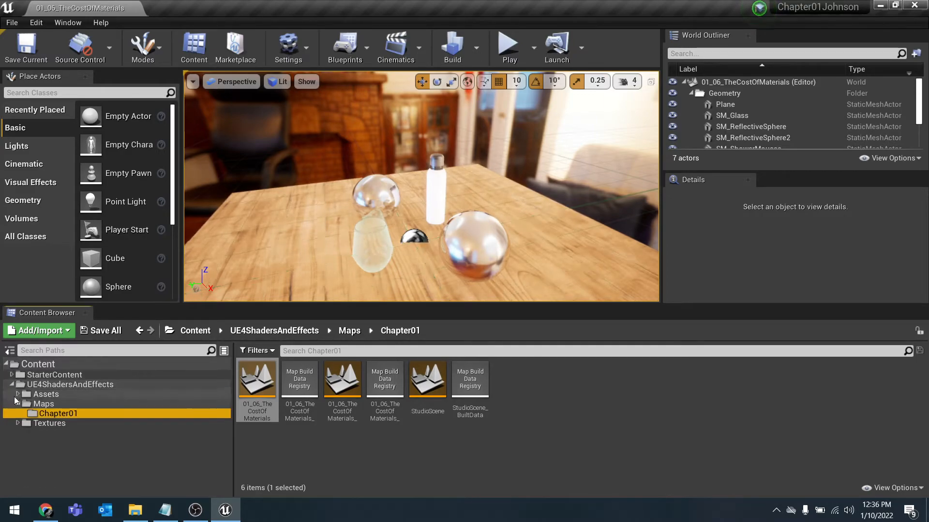
left_click(12, 384)
left_click(11, 374)
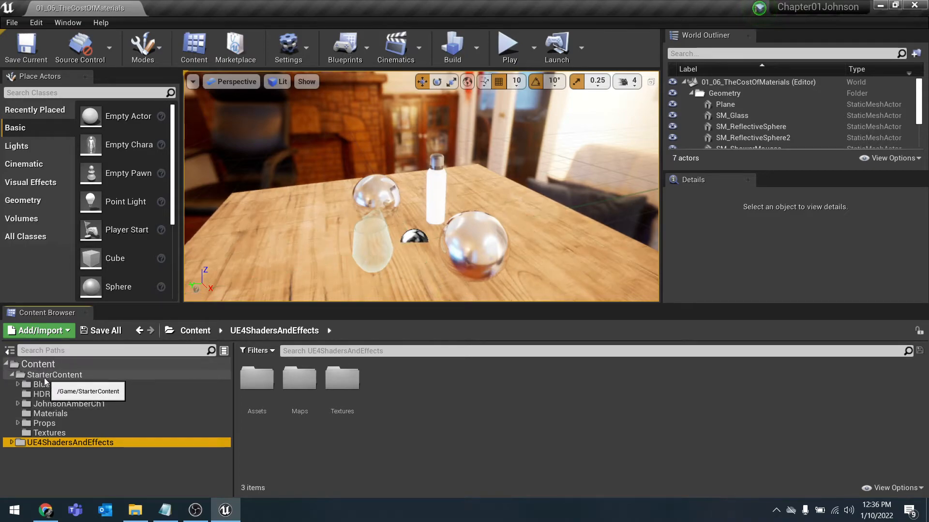
left_click_drag(47, 405, 49, 369)
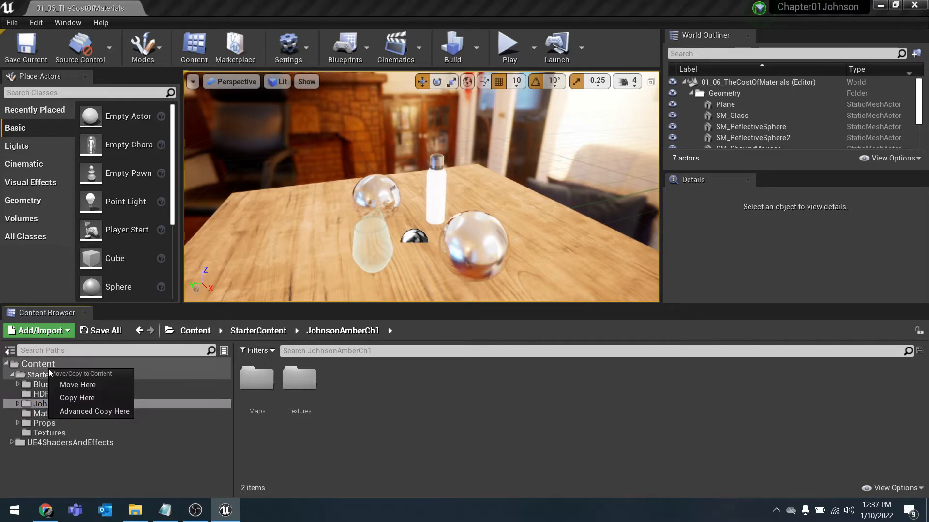
left_click(96, 386)
left_click(11, 384)
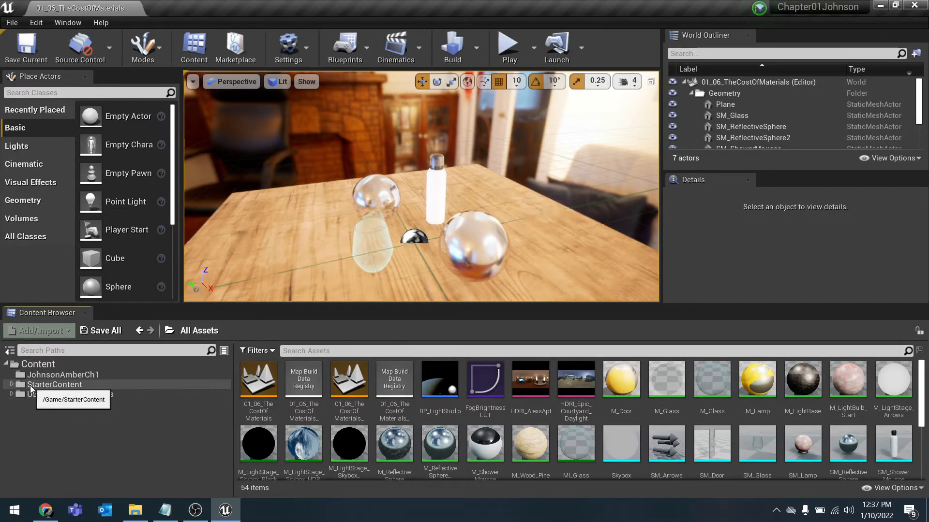
left_click(74, 374)
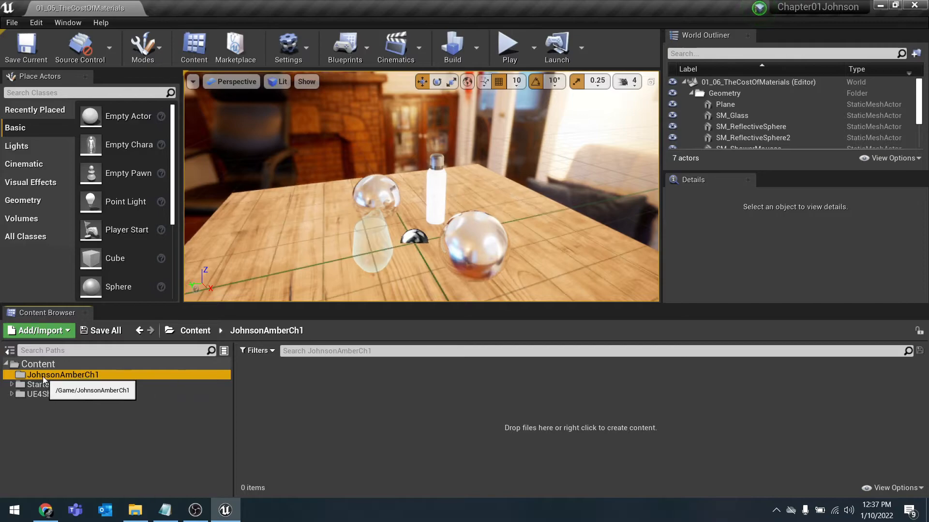
left_click(12, 385)
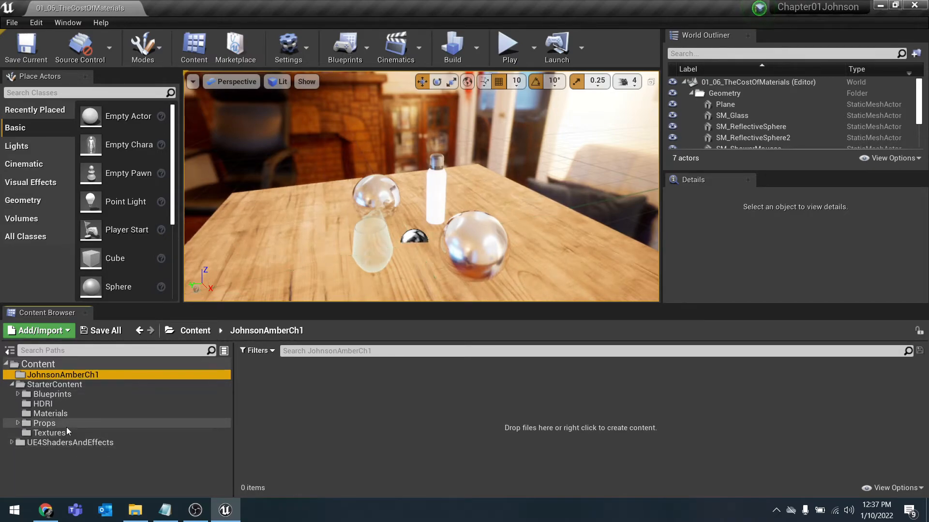
left_click(12, 385)
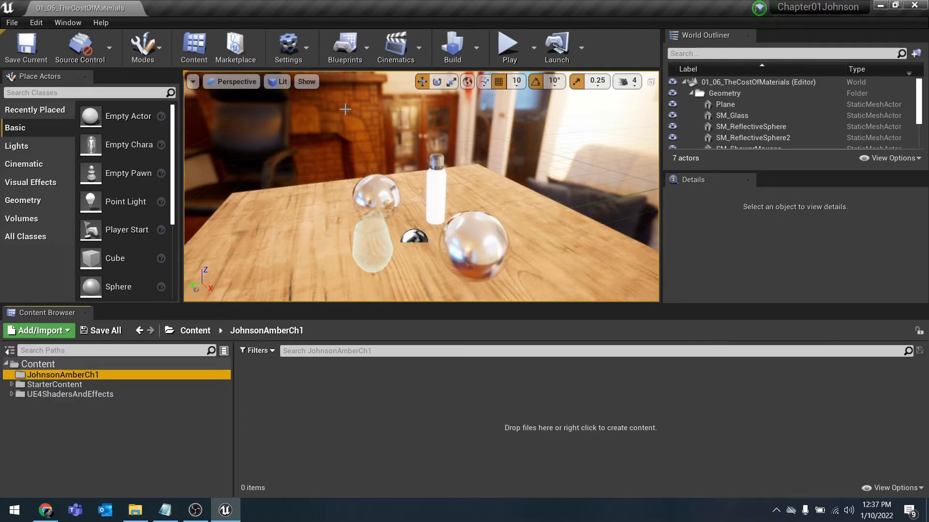
Save a copy of the current level in the personal Ch1 folder, named 01_06 followed by the owner's last name
left_click(11, 23)
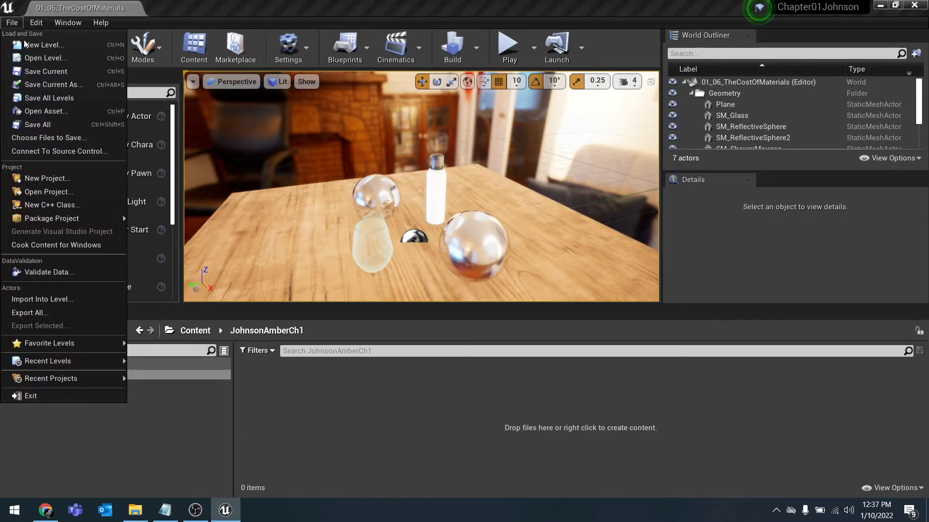
left_click(63, 86)
double_click(308, 91)
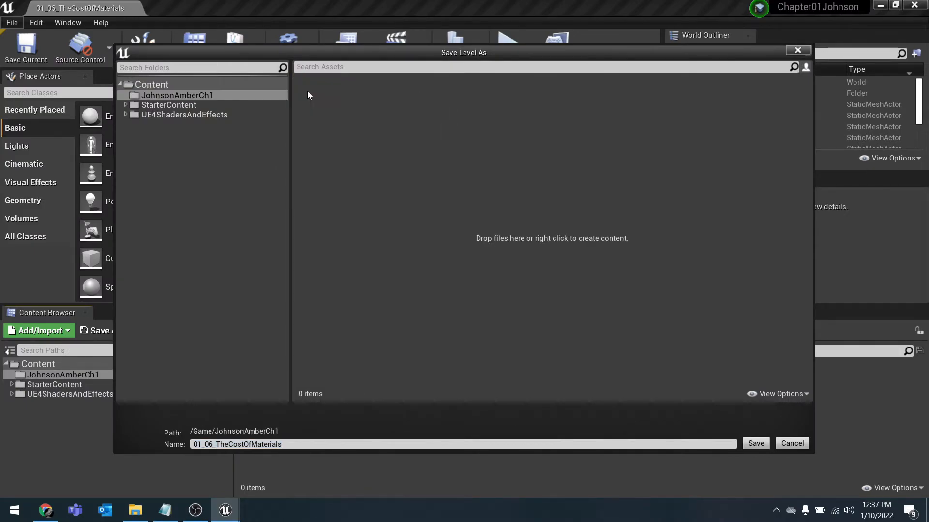
left_click(318, 441)
left_click(318, 441)
left_click_drag(302, 447, 201, 448)
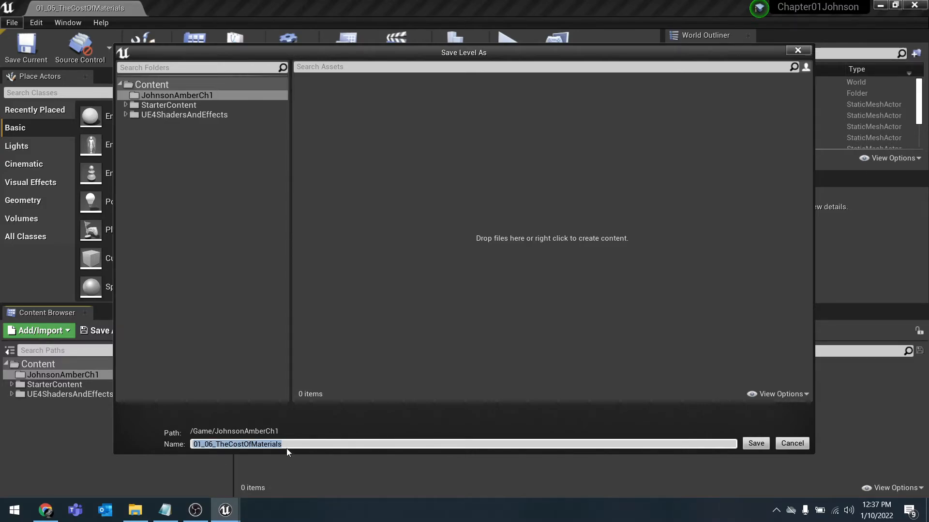
type(")1_")
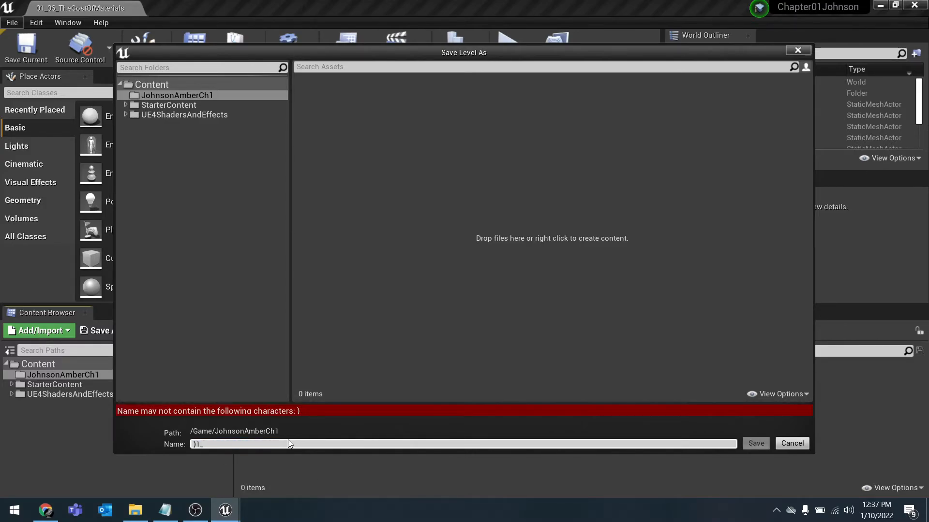
type("06")
key("BackSpace")
key("BackSpace")
key("BackSpace")
key("BackSpace")
key("BackSpace")
type("01_06Jo")
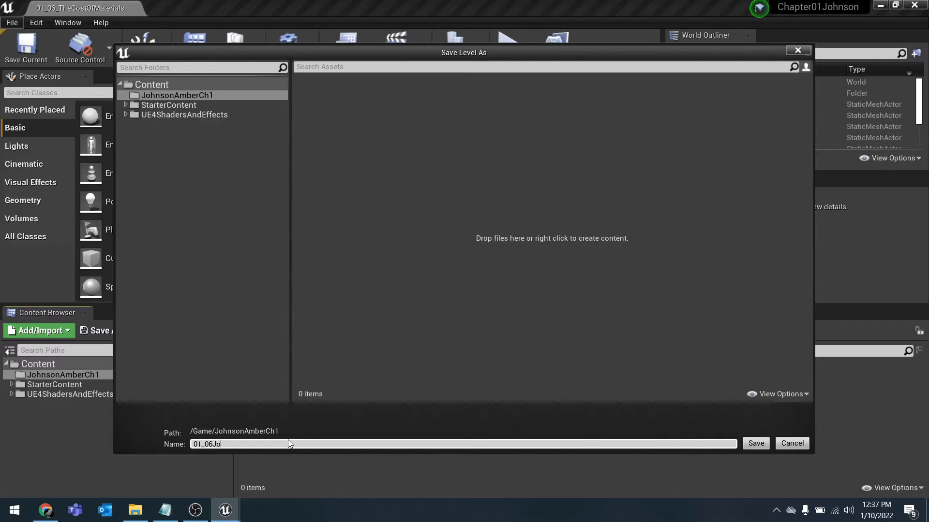
type("hnson")
left_click(756, 444)
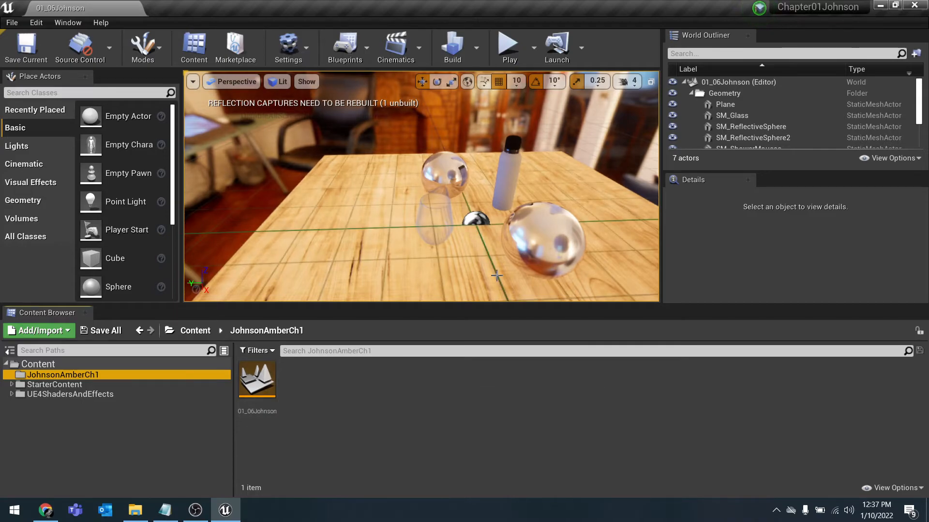
Create a new material named MyMaterial in the personal Ch1 folder, alongside the copied 01_06 level
left_click(260, 379)
left_click(63, 375)
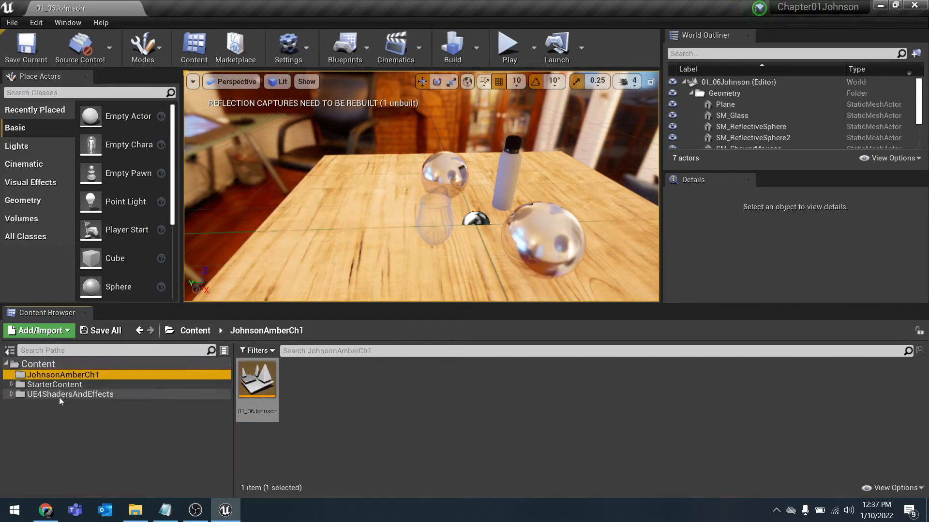
right_click(390, 405)
mouse_move(438, 396)
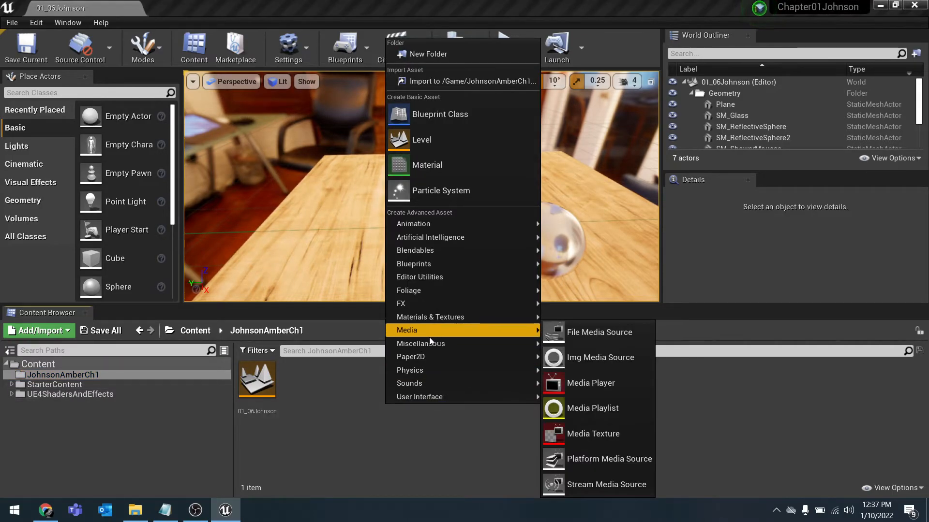
mouse_move(431, 319)
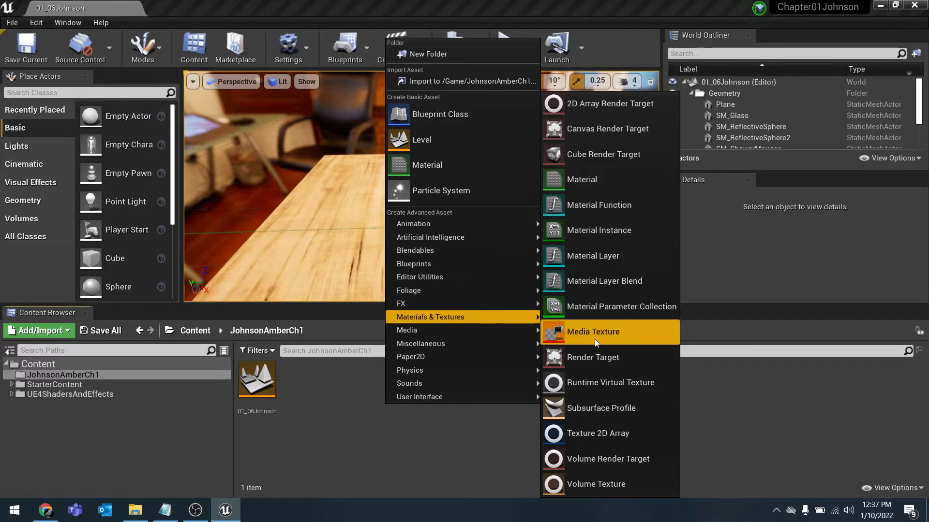
left_click(567, 186)
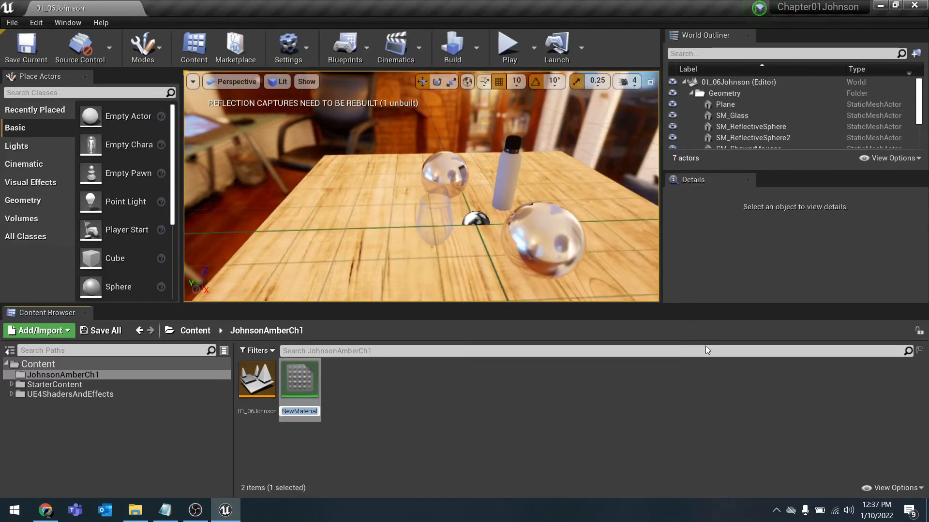
type("MyMaterial")
key("Return")
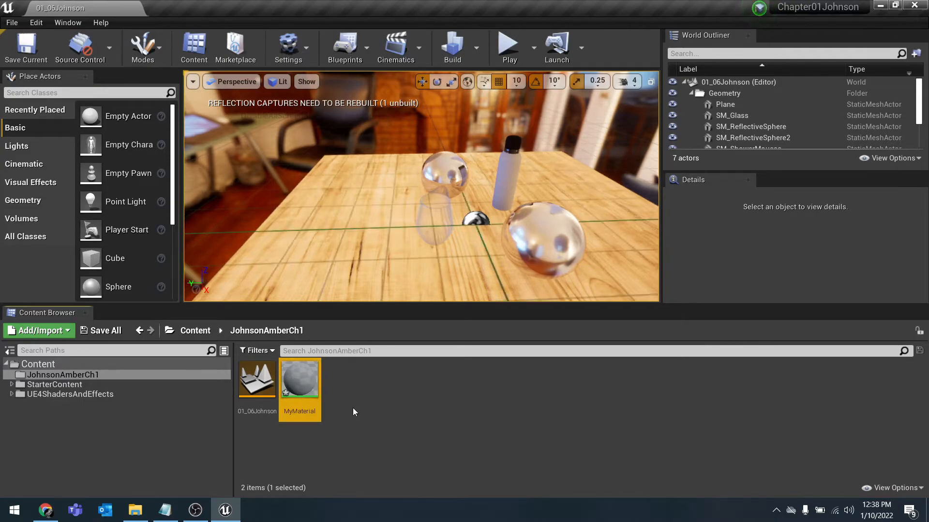
Open MyMaterial in the material editor, save it, and close the editor
double_click(300, 380)
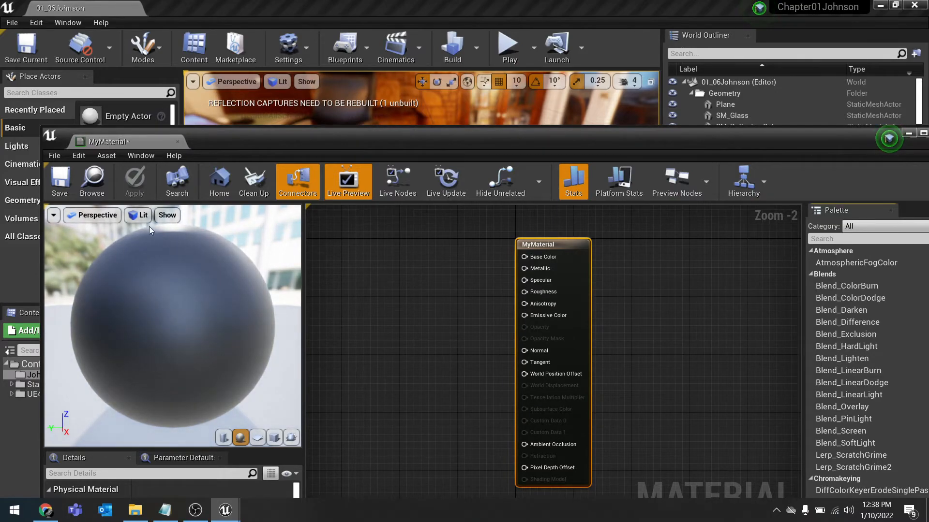
left_click(60, 181)
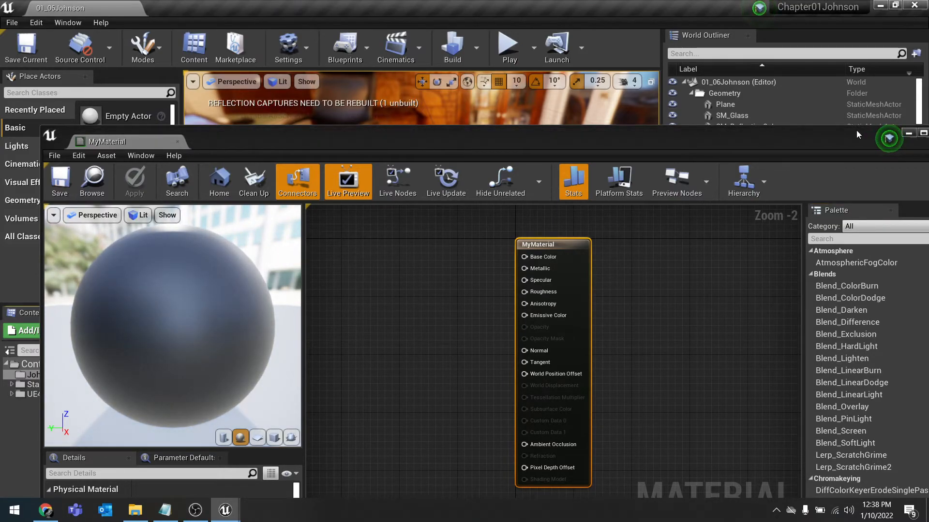
left_click_drag(860, 135, 755, 148)
left_click(836, 146)
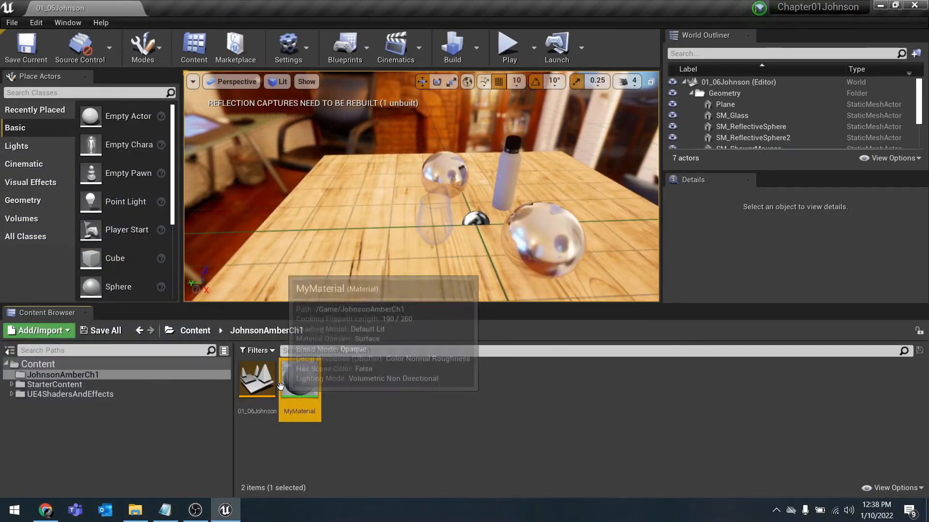
Apply MyMaterial to the large reflective sphere at the front of the table and save the level
left_click_drag(281, 385, 542, 229)
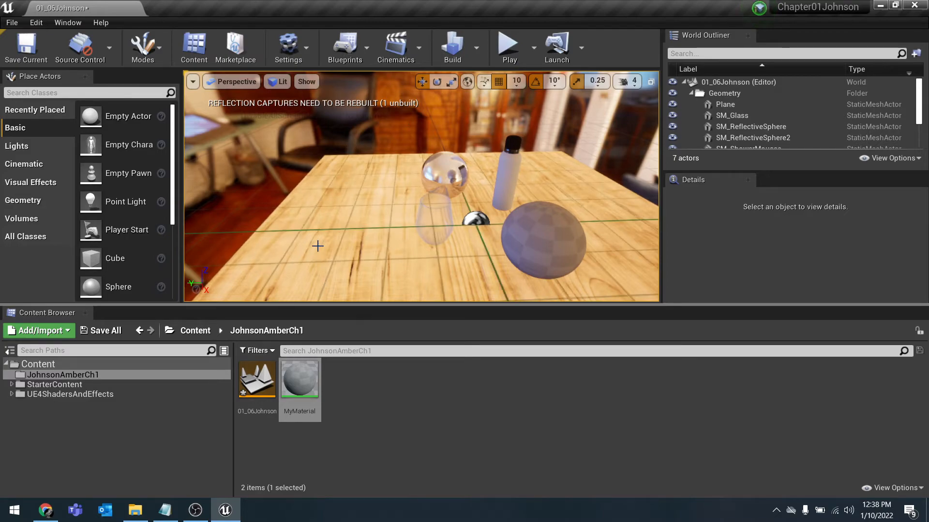
key("ctrl+s")
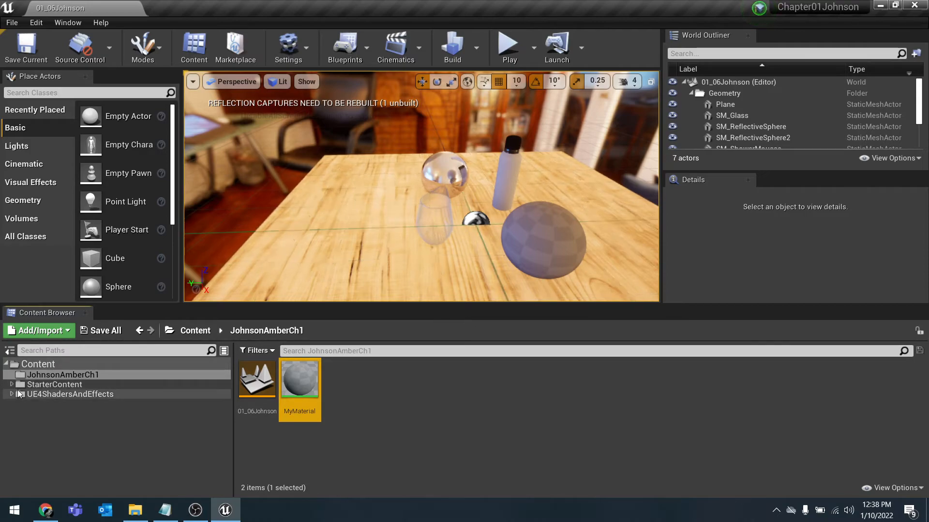
Start migrating the personal Ch1 folder to bring up its asset report
left_click(68, 375)
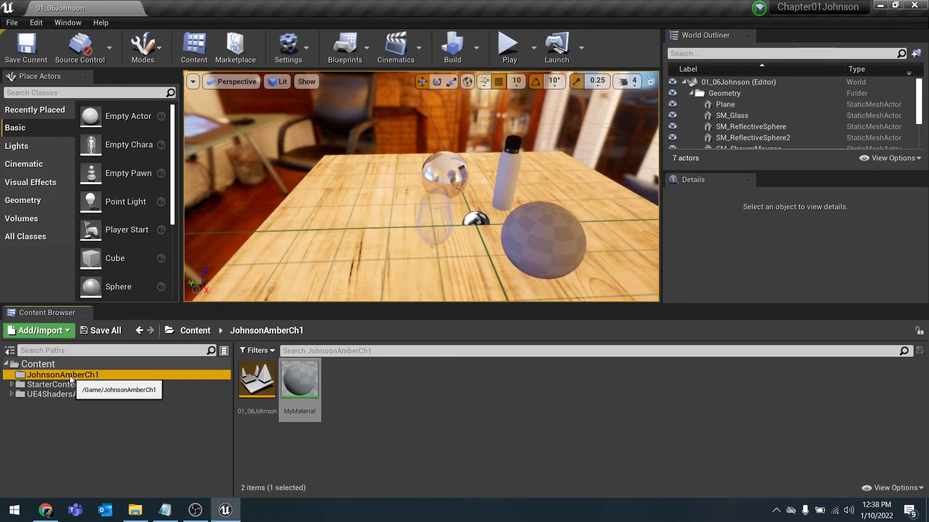
right_click(70, 376)
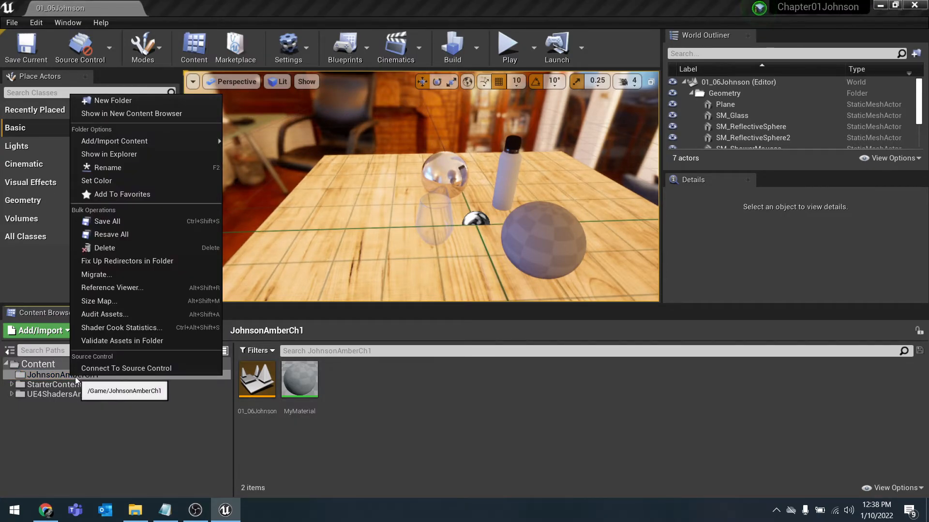
left_click(28, 375)
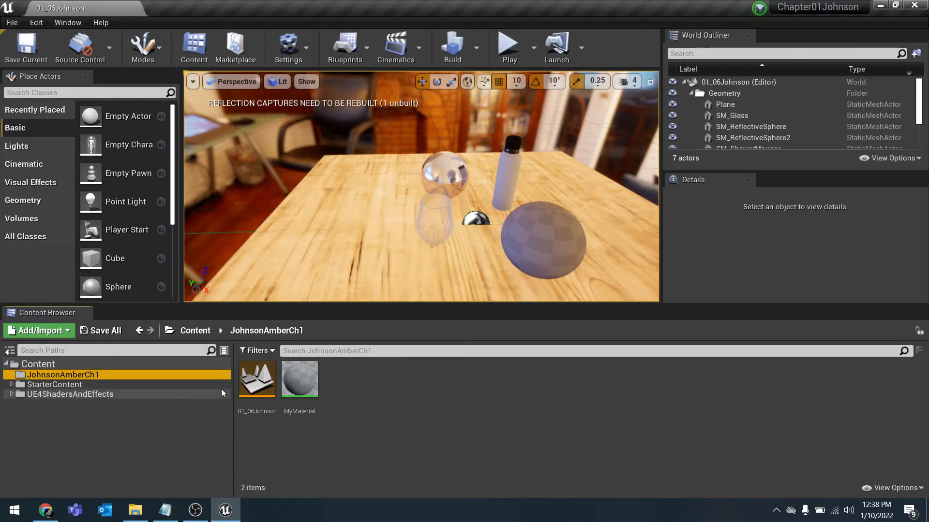
right_click(97, 369)
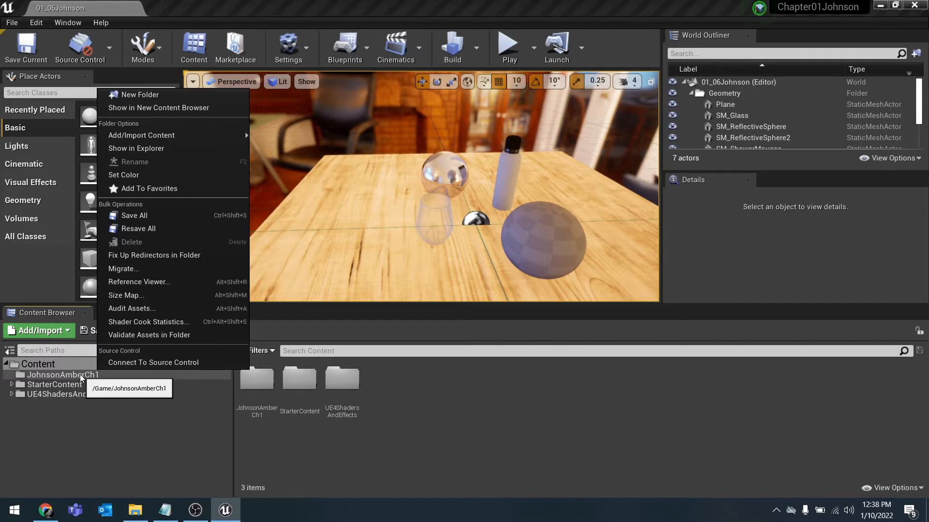
right_click(80, 374)
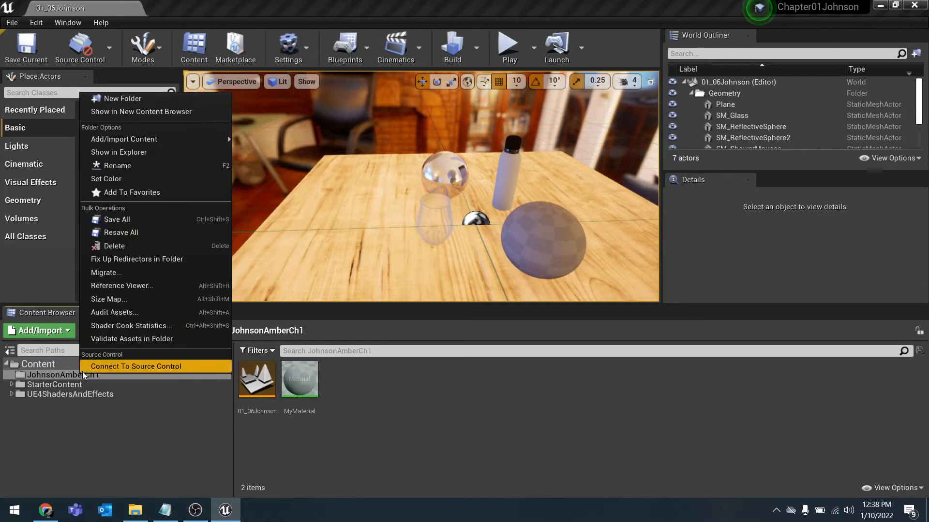
left_click(123, 272)
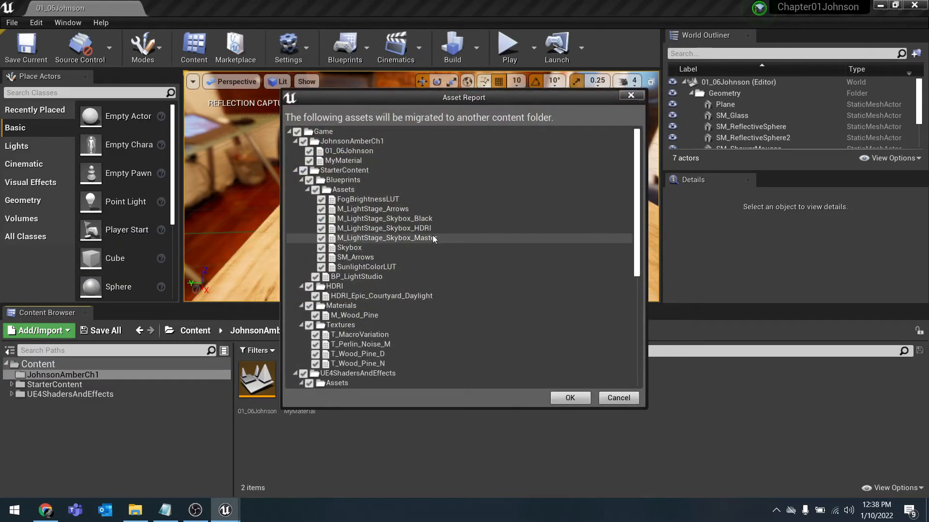
Exclude StarterContent and UE4ShadersAndEffects from the migration, keep only the personal Ch1 folder, and accept the asset report
left_click(295, 141)
left_click(295, 151)
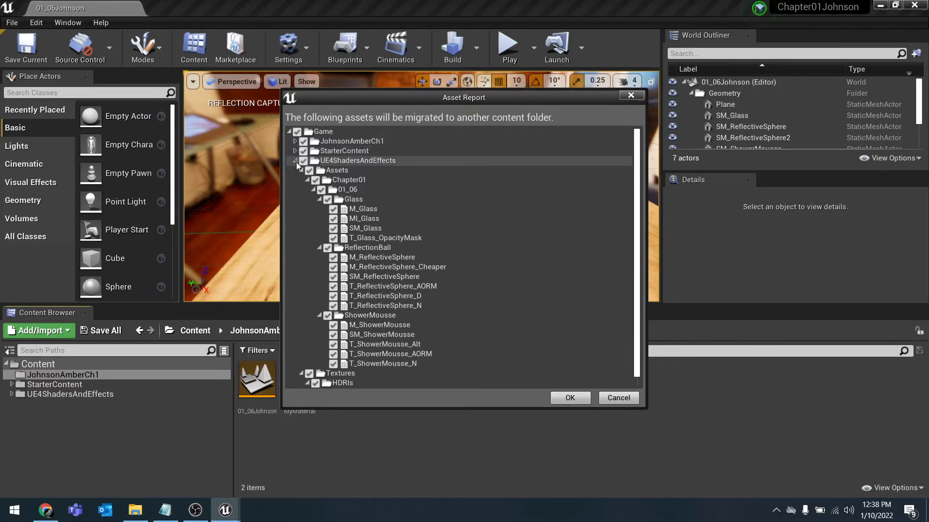
left_click(295, 160)
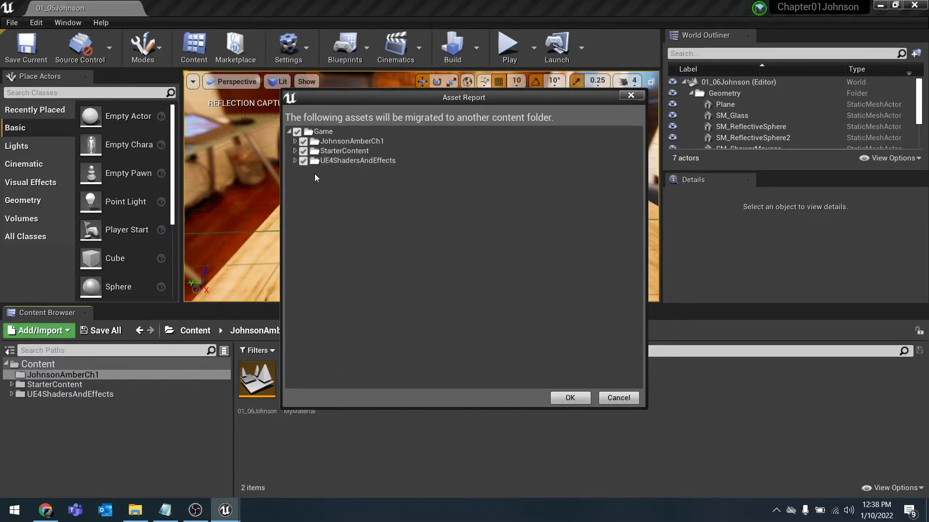
left_click(303, 151)
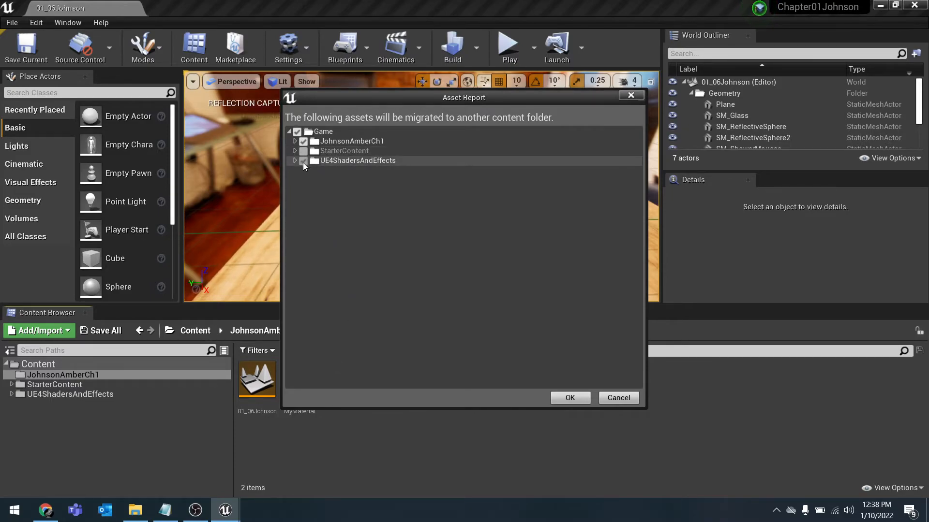
left_click(303, 161)
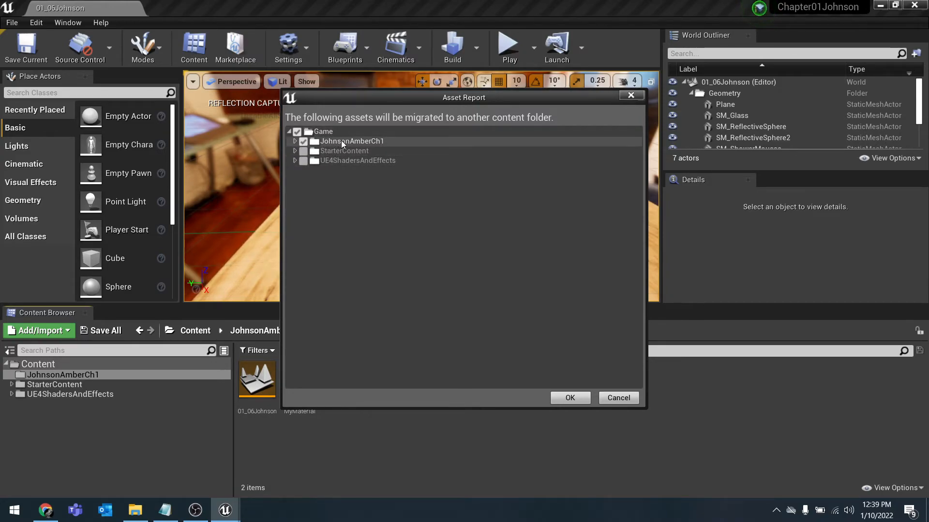
left_click(303, 141)
left_click(304, 142)
left_click(569, 398)
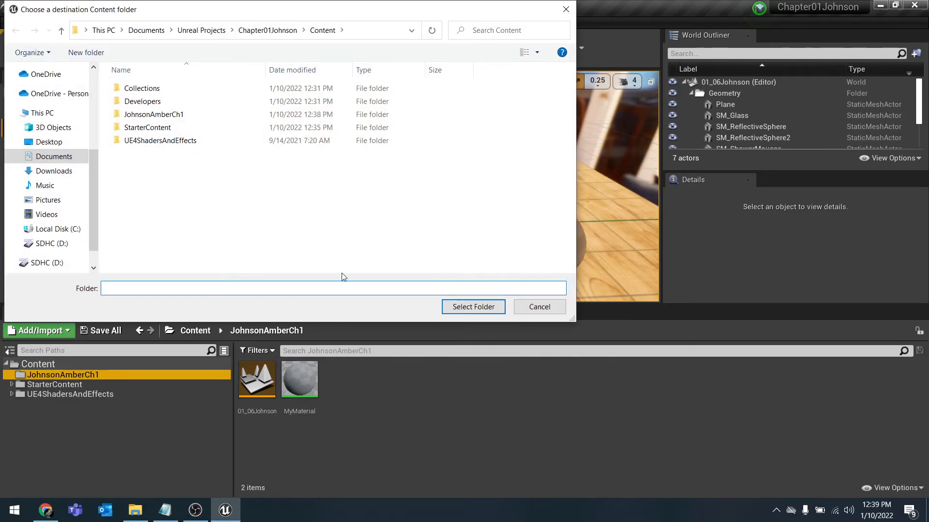
Create a Desktop folder named Chapter01 followed by the owner's last name and migrate the content into it despite the non-Content location
left_click(52, 144)
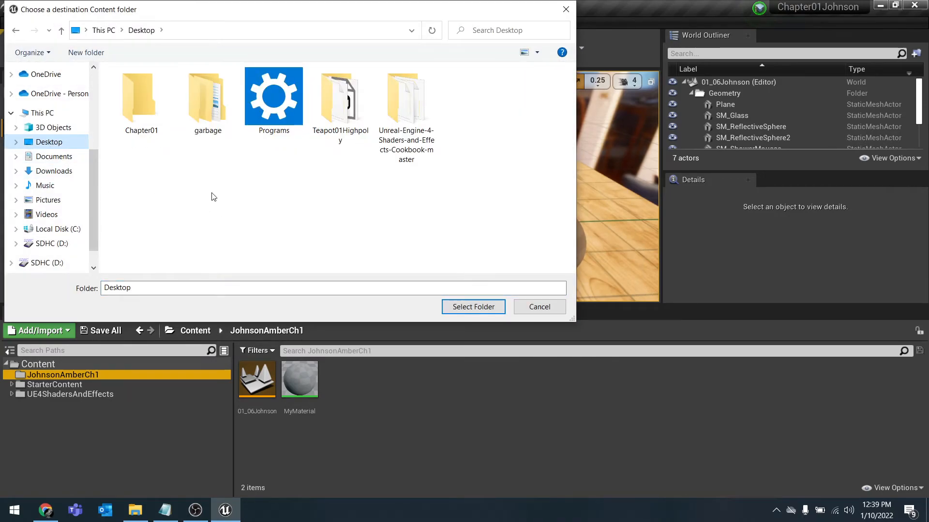
right_click(234, 224)
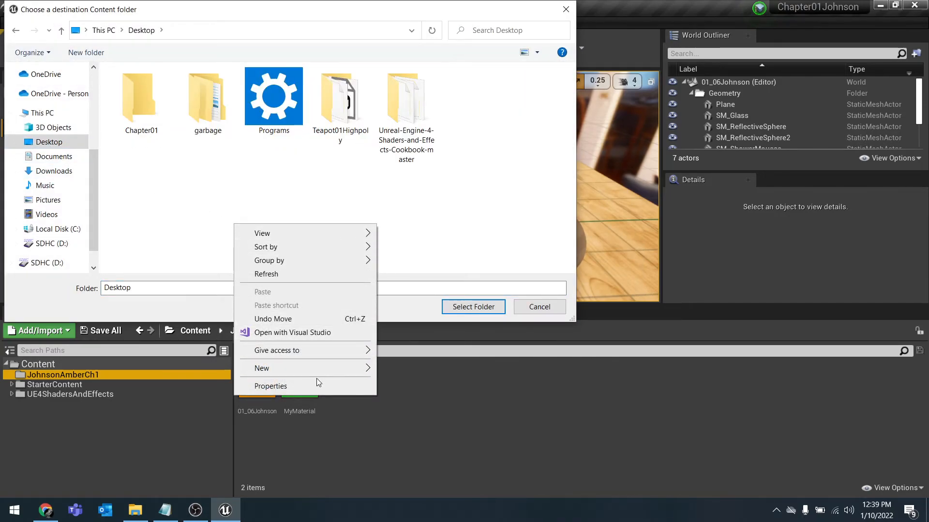
mouse_move(330, 368)
left_click(409, 200)
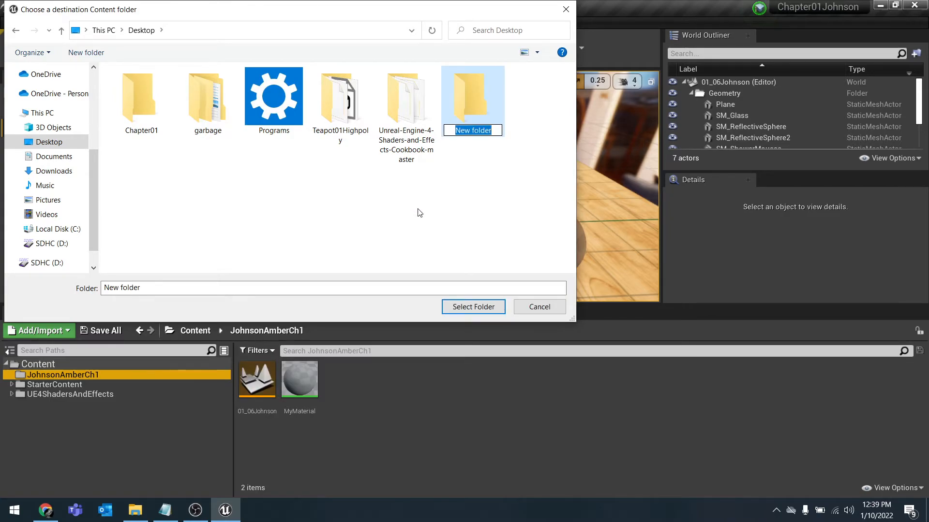
type("Chapter01Johnson")
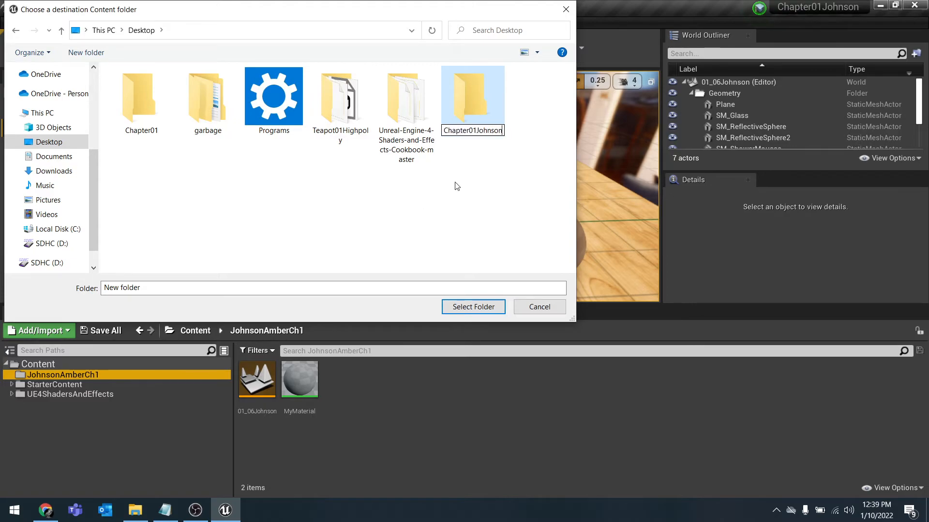
key("Return")
double_click(477, 86)
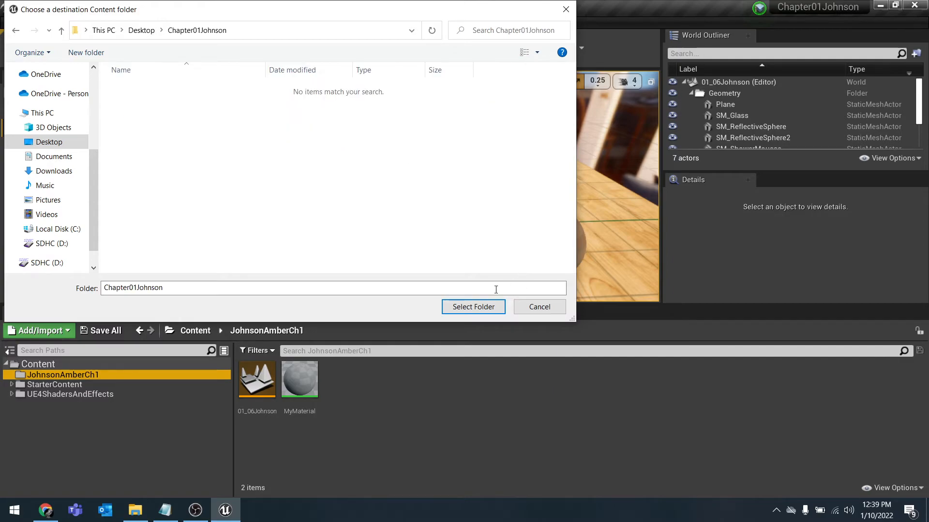
left_click(478, 305)
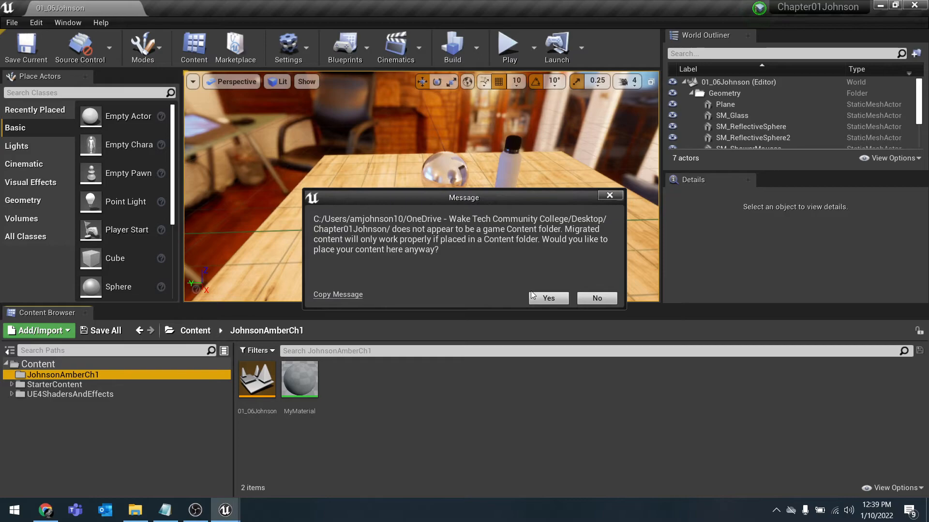
left_click(549, 299)
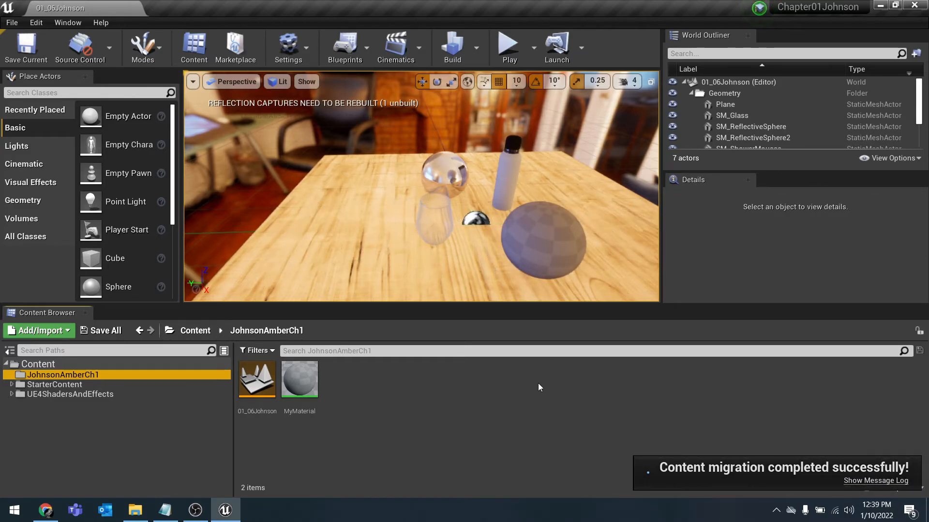
Switch to the desktop, close the empty Chapter01 folder window, and move the new migration folder to a clear spot
left_click(881, 5)
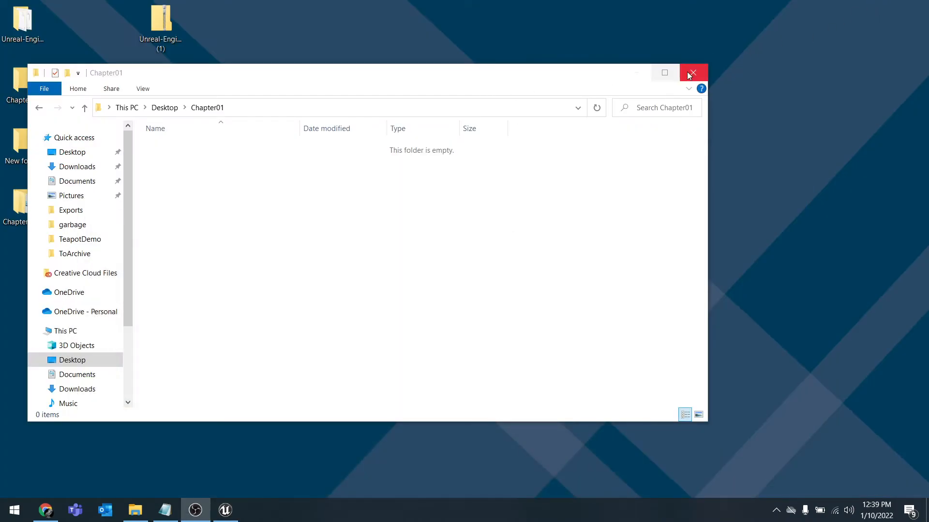
left_click(693, 72)
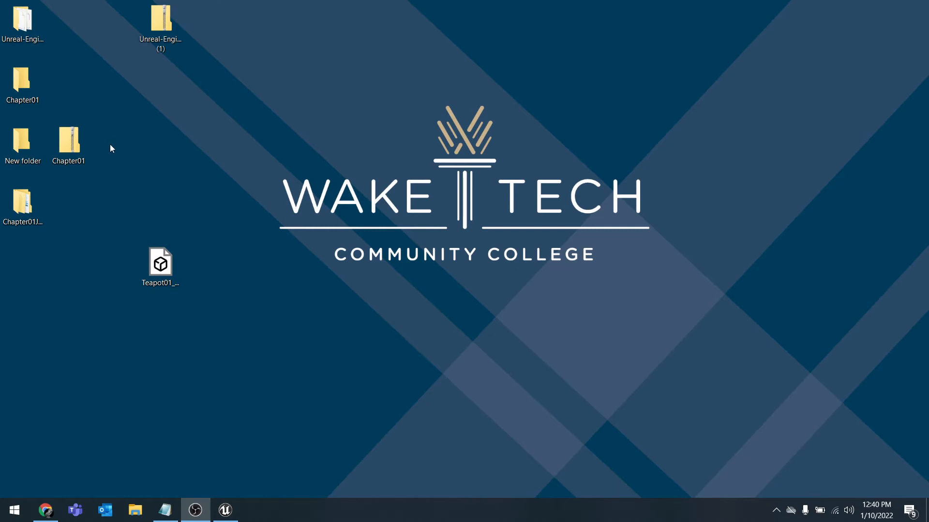
left_click_drag(32, 213, 406, 171)
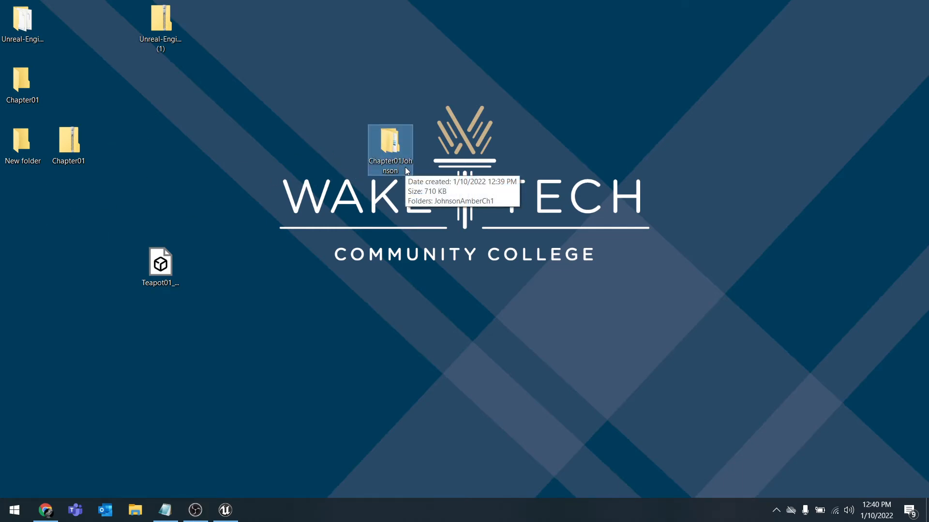
Open the migration folder and check the files inside its personal Ch1 subfolder, returning to the parent folder
double_click(388, 137)
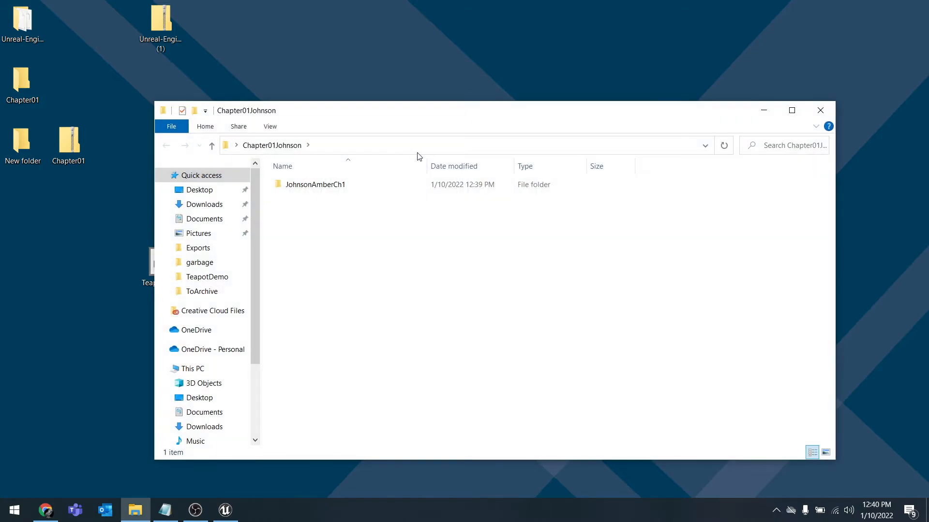
left_click(326, 188)
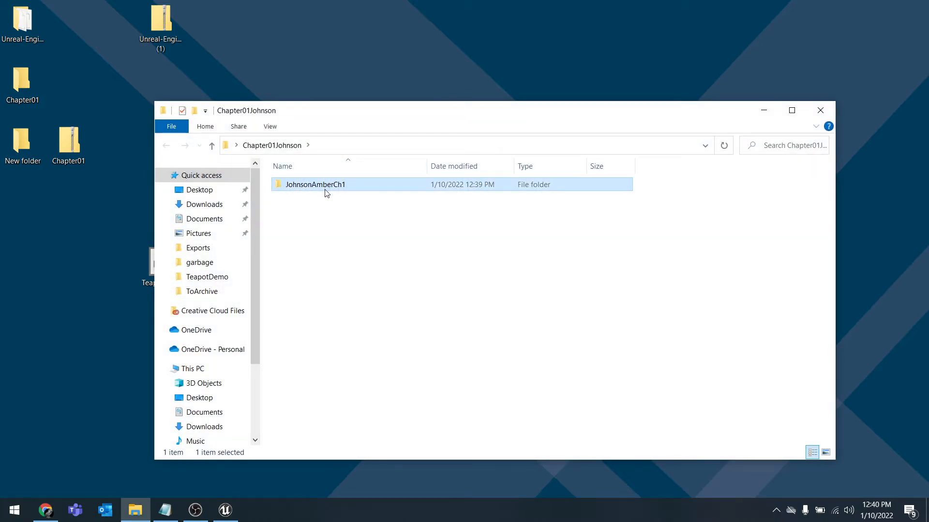
double_click(298, 188)
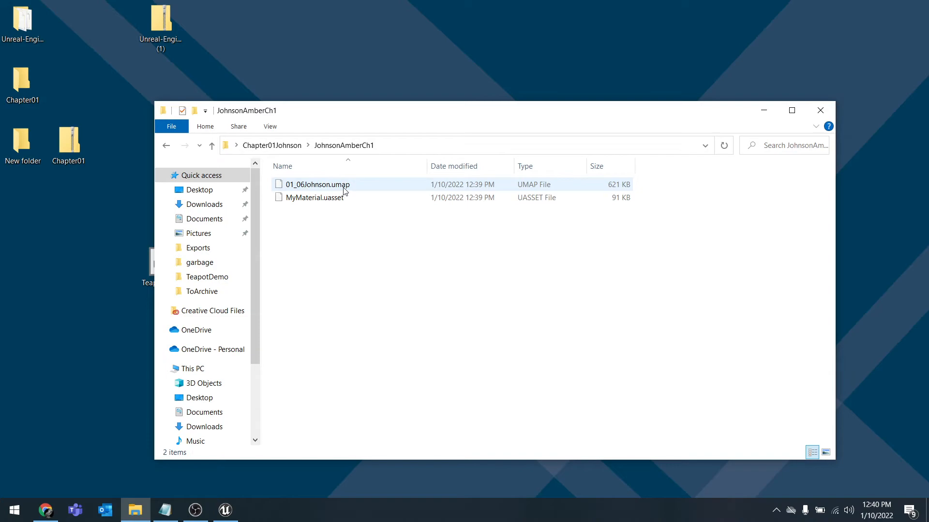
left_click(299, 147)
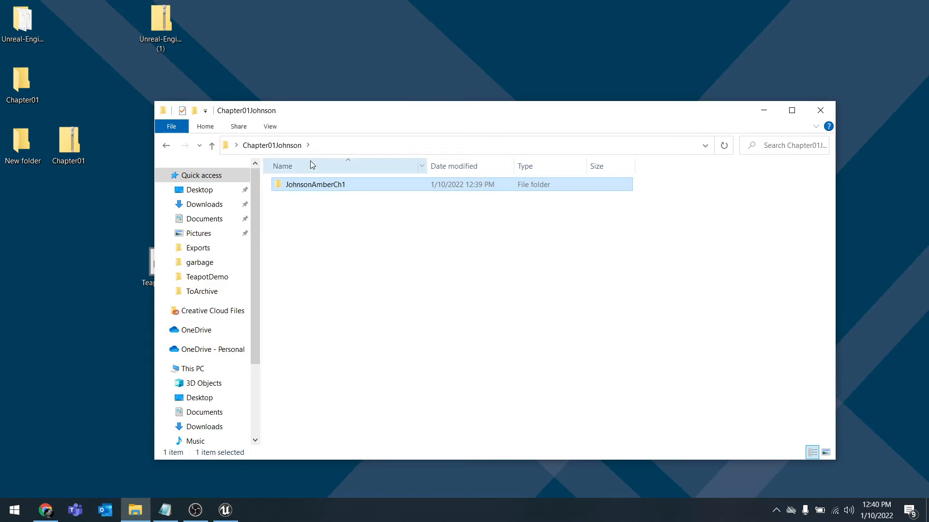
Close the migration folder window, compress that folder into a zip archive with 7-Zip, and place the archive below the folder on the desktop
left_click(820, 111)
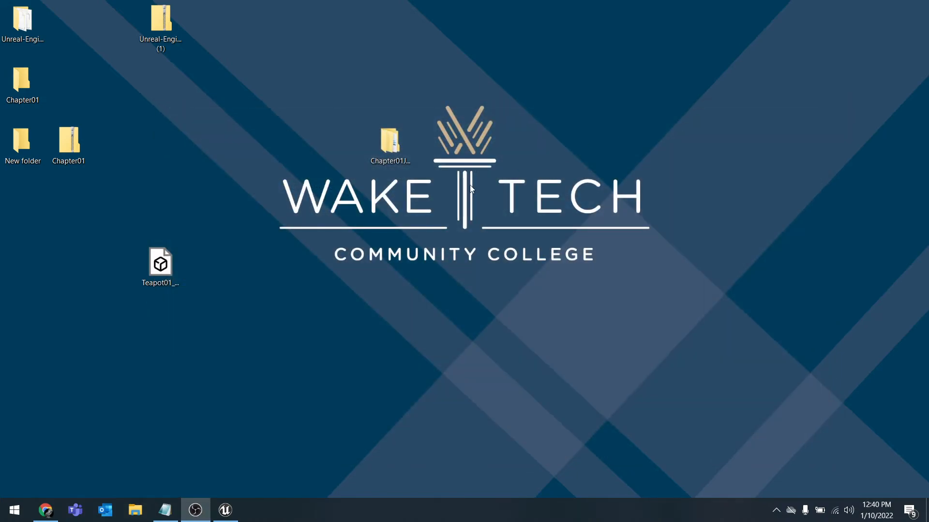
right_click(405, 153)
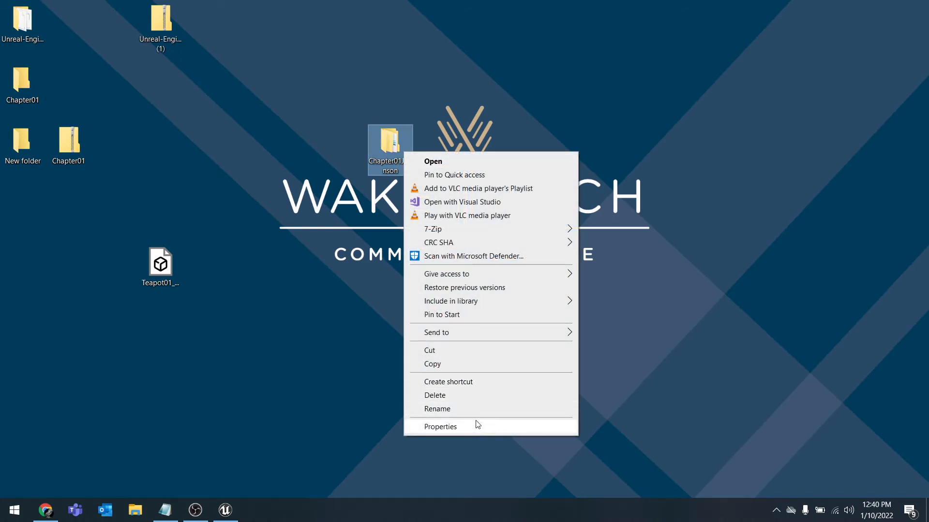
mouse_move(468, 228)
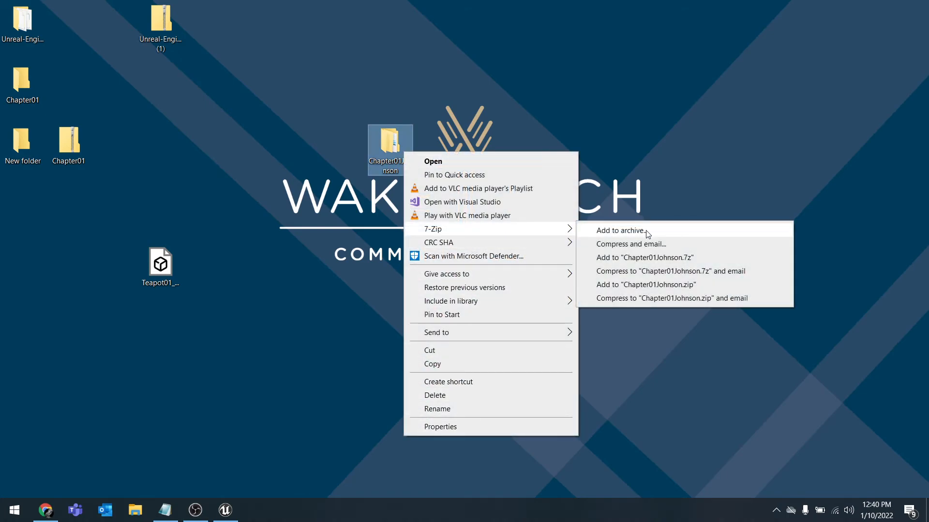
left_click(646, 231)
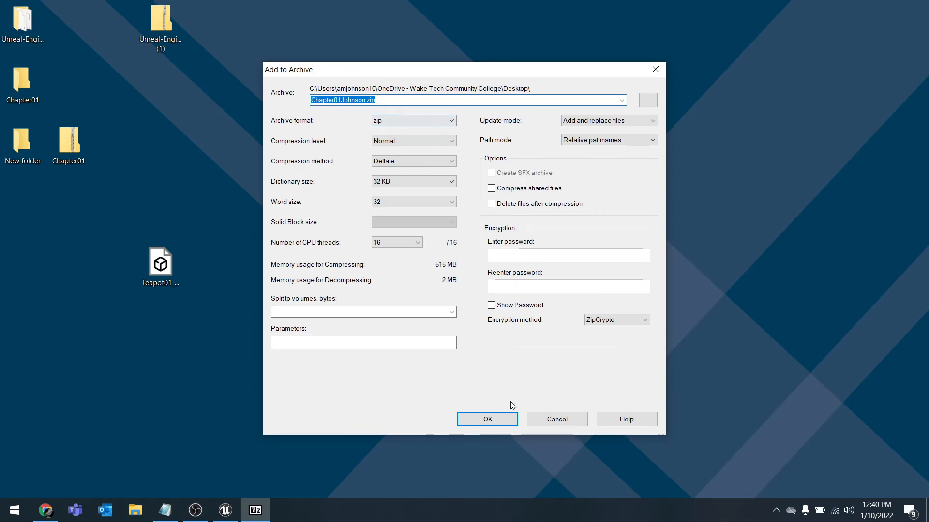
left_click(506, 417)
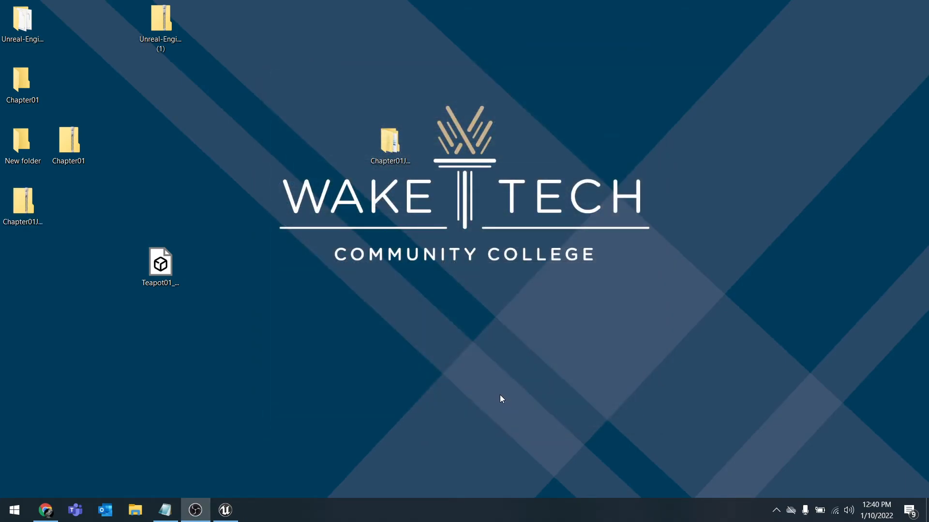
left_click_drag(31, 198, 403, 235)
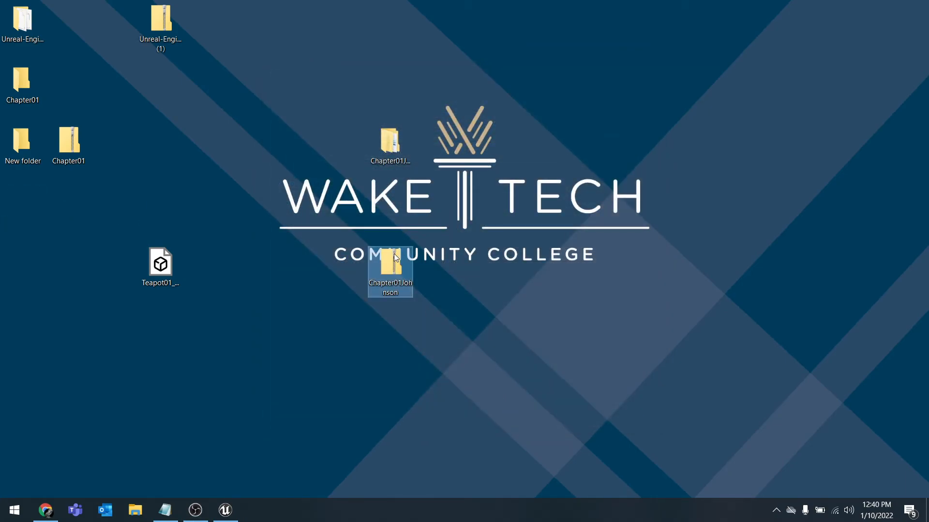
Check the file size of the new zip archive in its properties, closing them when done
right_click(403, 257)
left_click(479, 488)
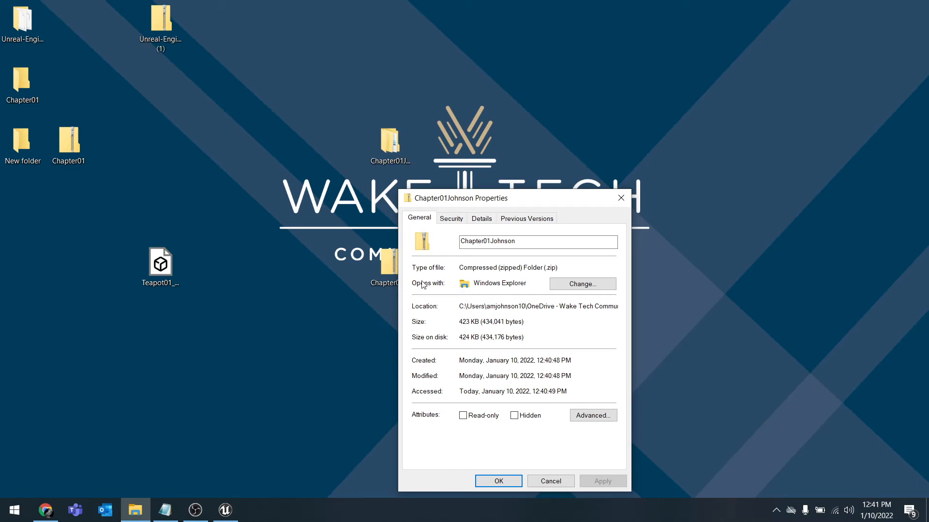
left_click(624, 199)
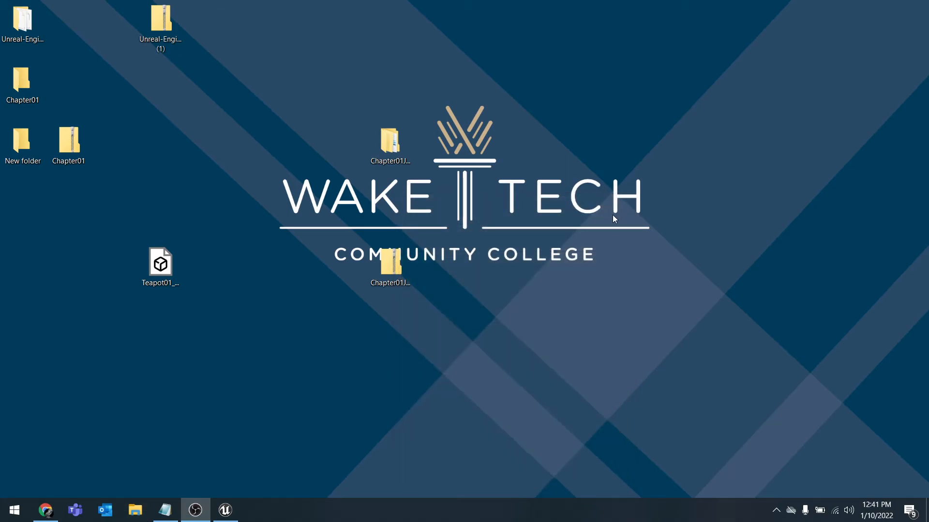